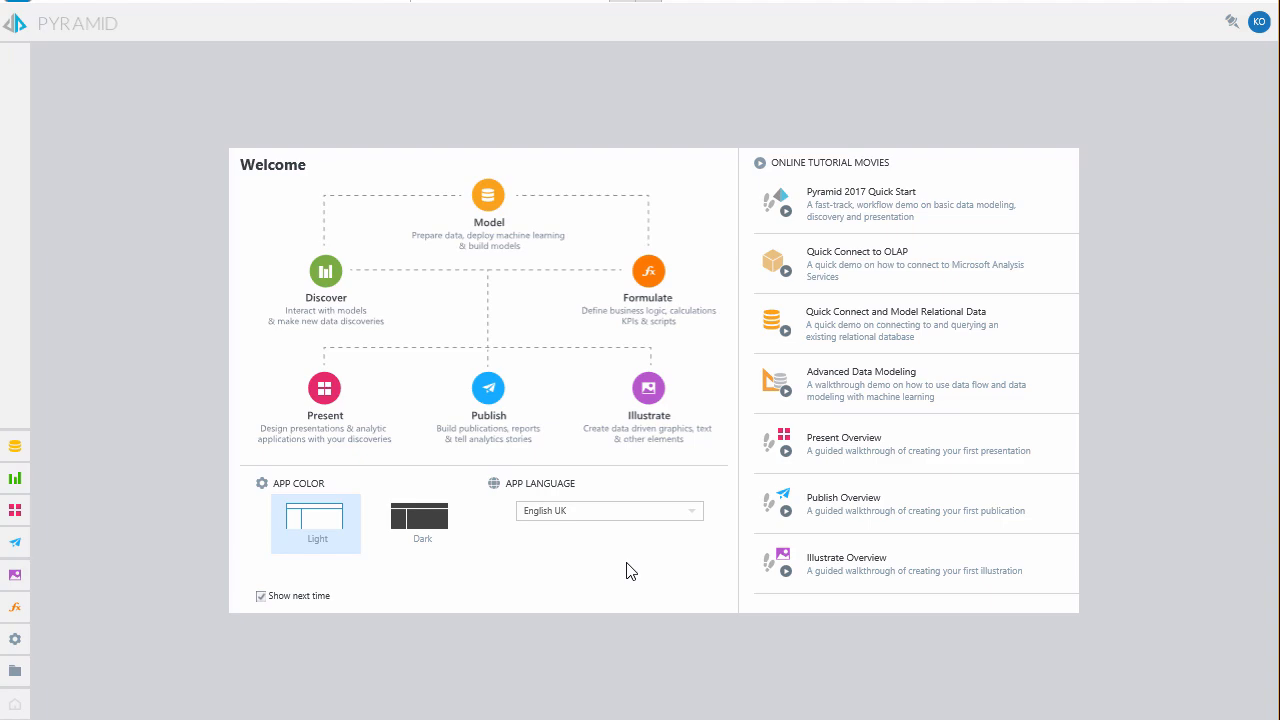
# - Create a new formula logic on the Formulate Sales Model from the In-Memory DB server
pyautogui.click(649, 271)
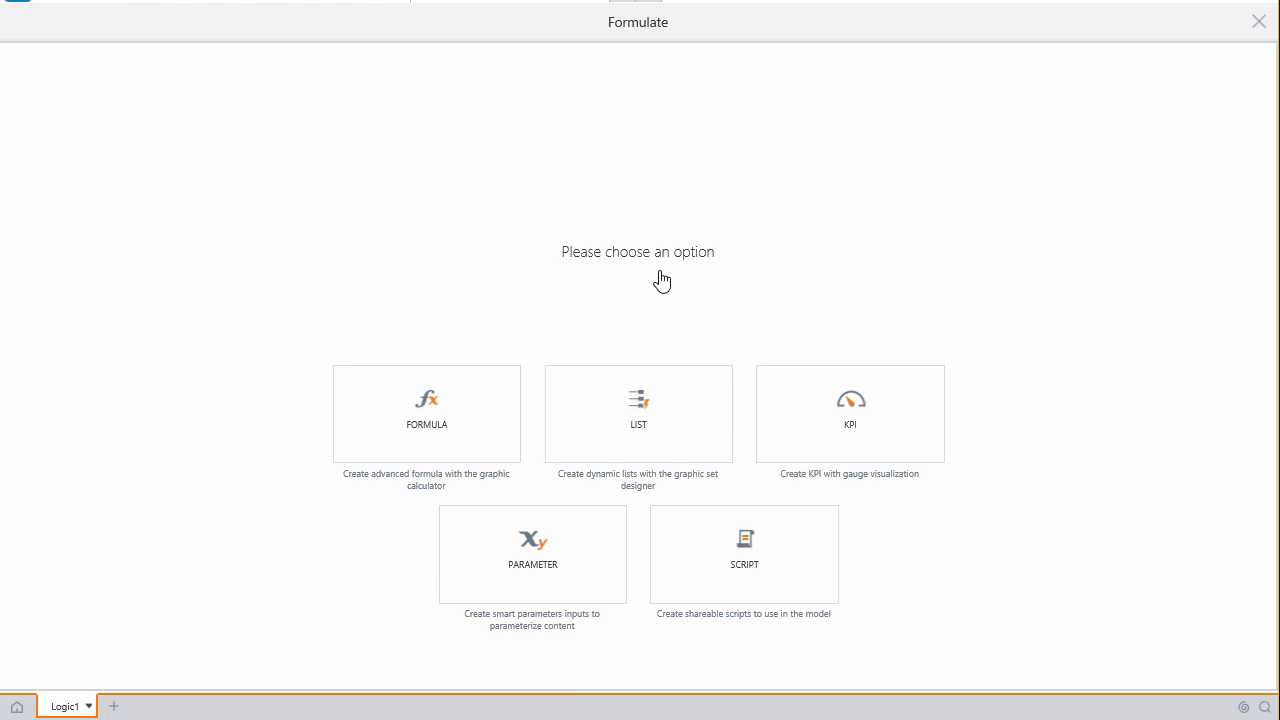
pyautogui.click(479, 401)
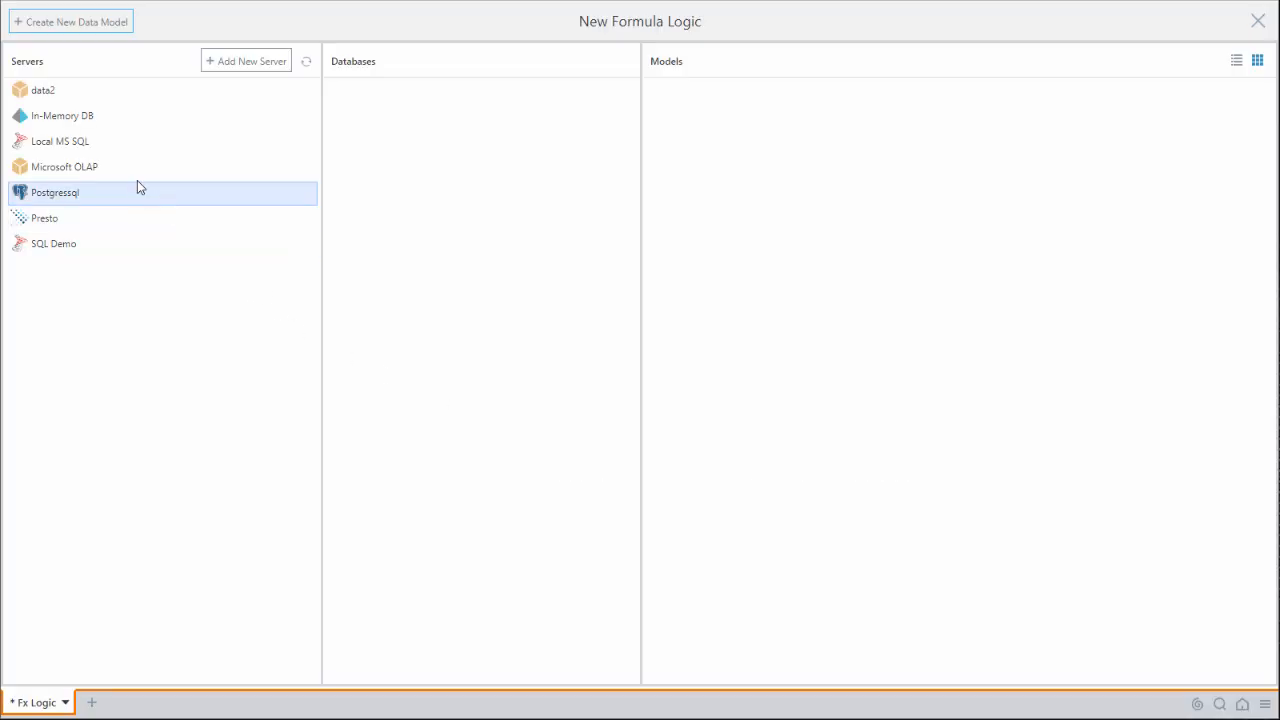
pyautogui.click(93, 116)
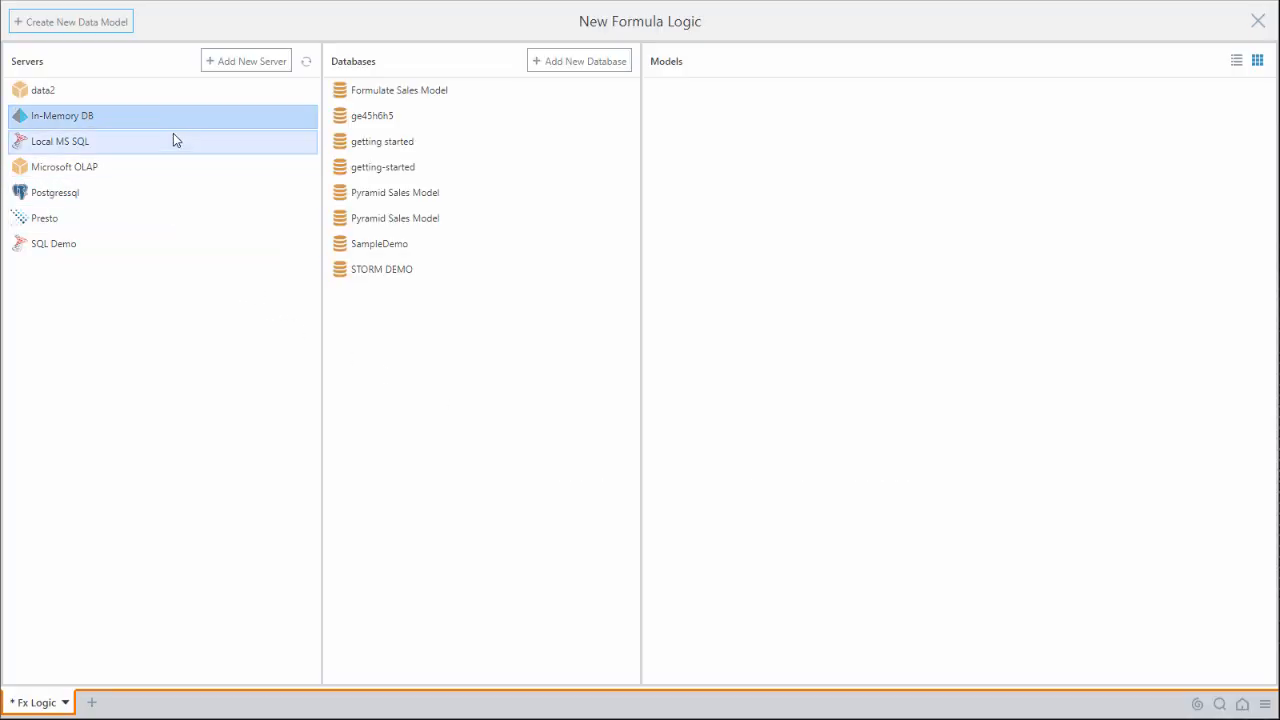
pyautogui.click(435, 90)
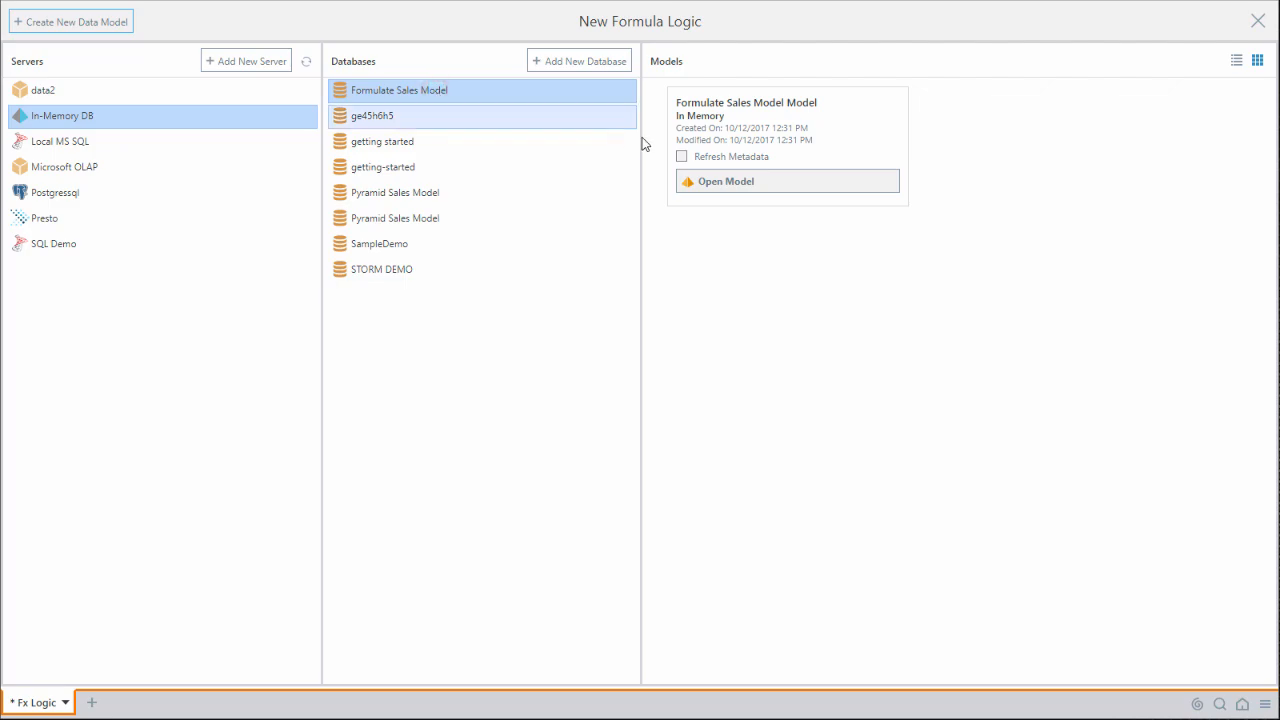
pyautogui.click(788, 184)
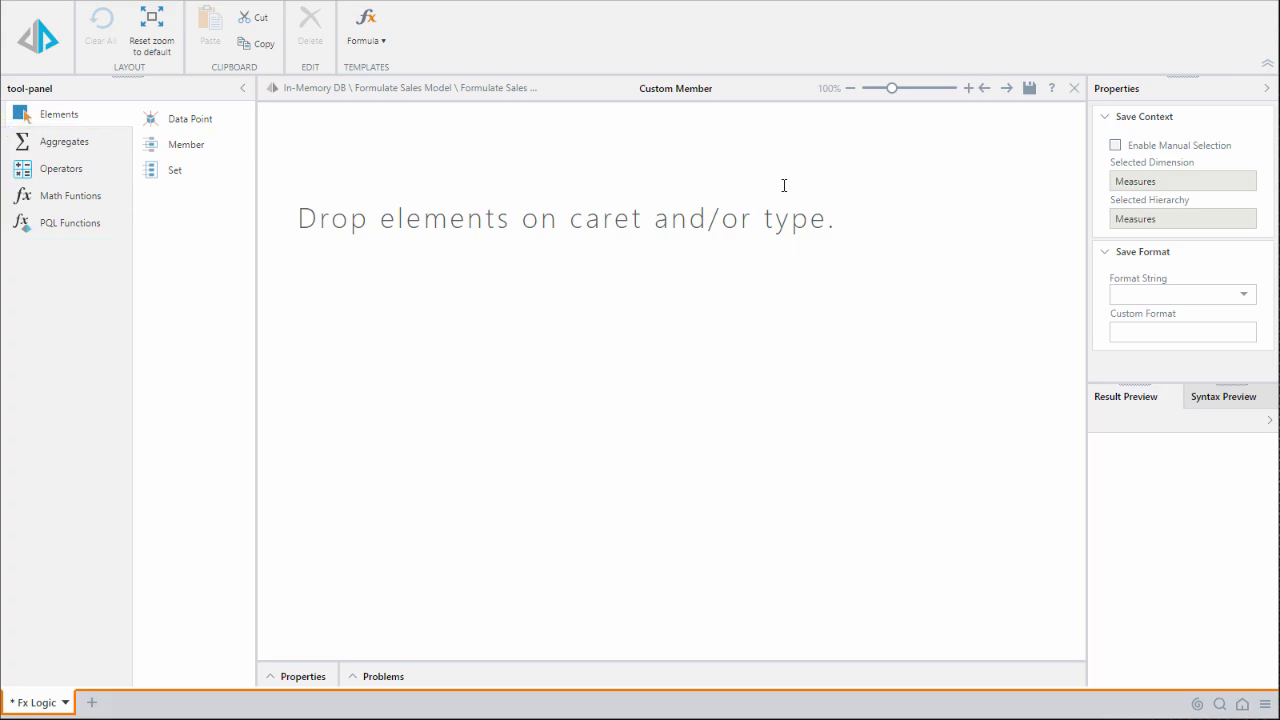
# - Add a data point to the formula using the Sales measure and the year 2016
pyautogui.click(203, 121)
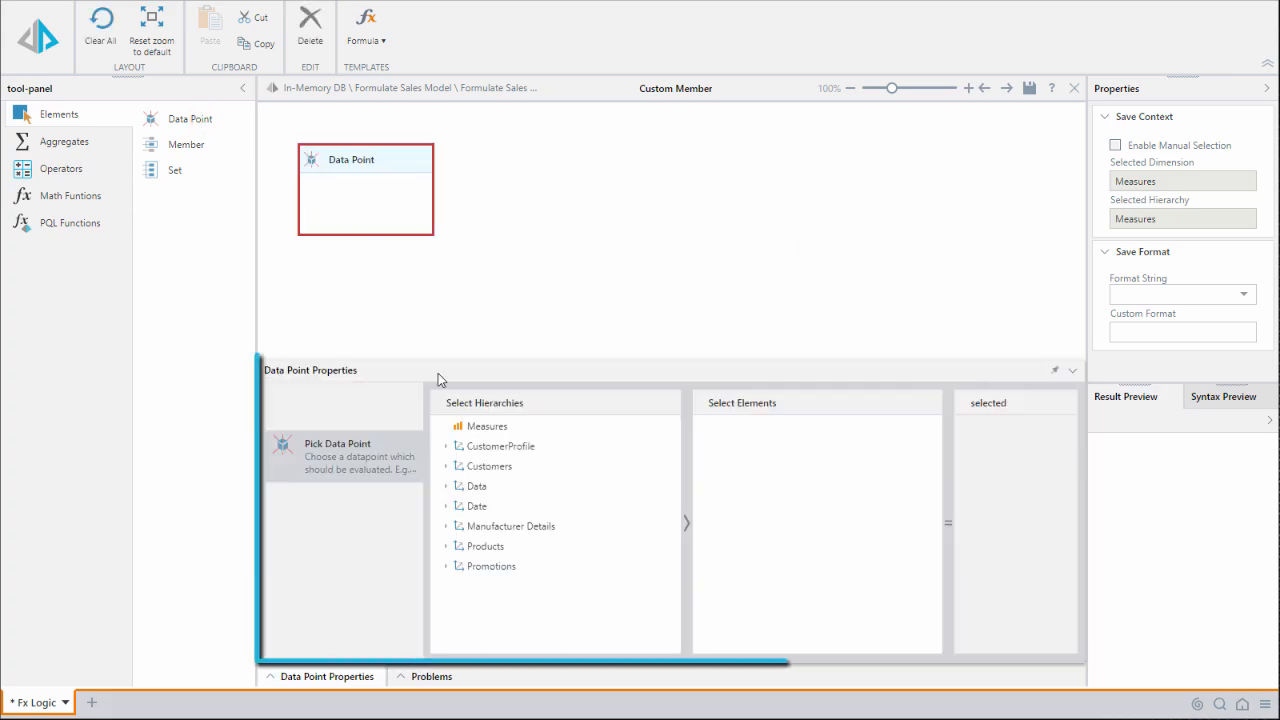
pyautogui.click(462, 427)
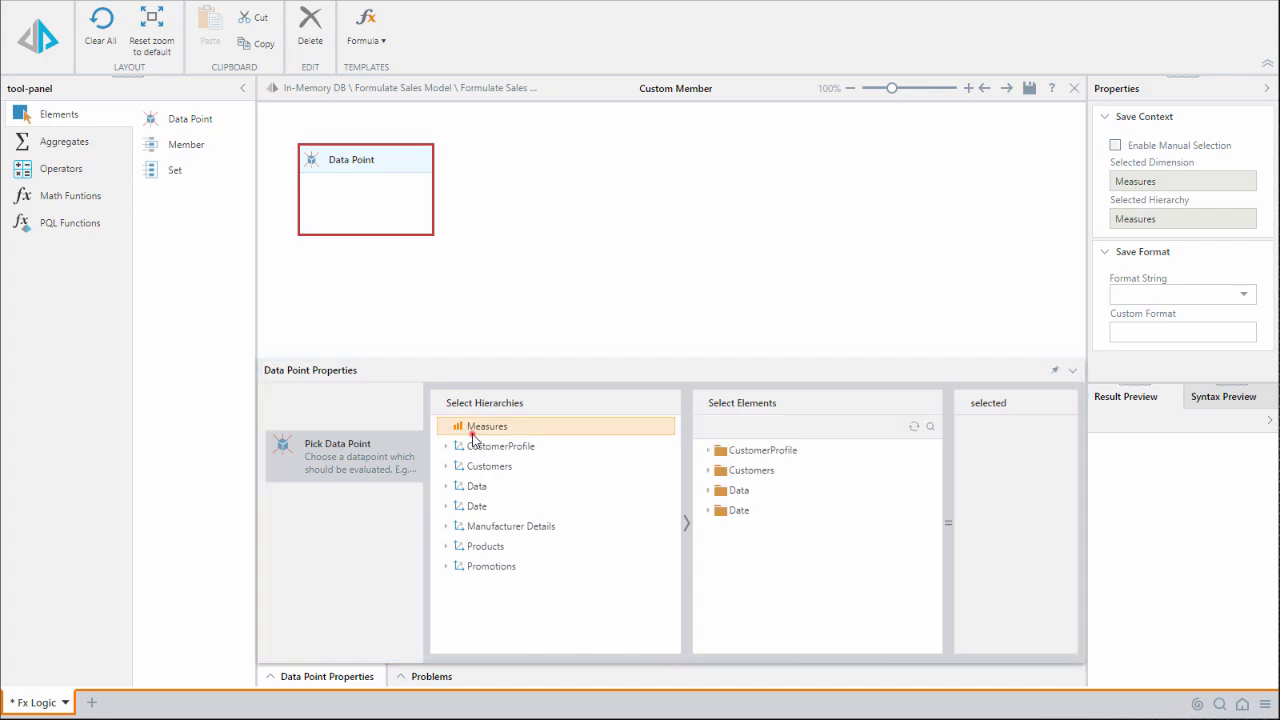
pyautogui.click(707, 491)
pyautogui.click(729, 630)
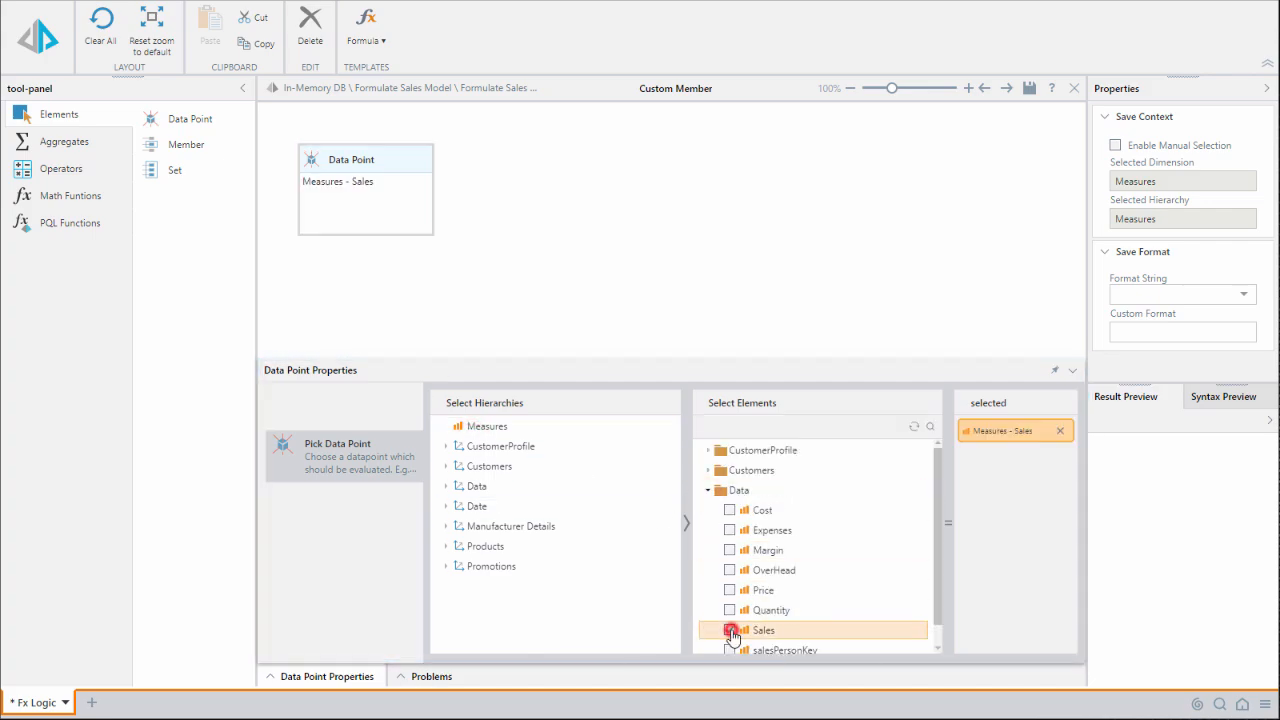
pyautogui.click(446, 506)
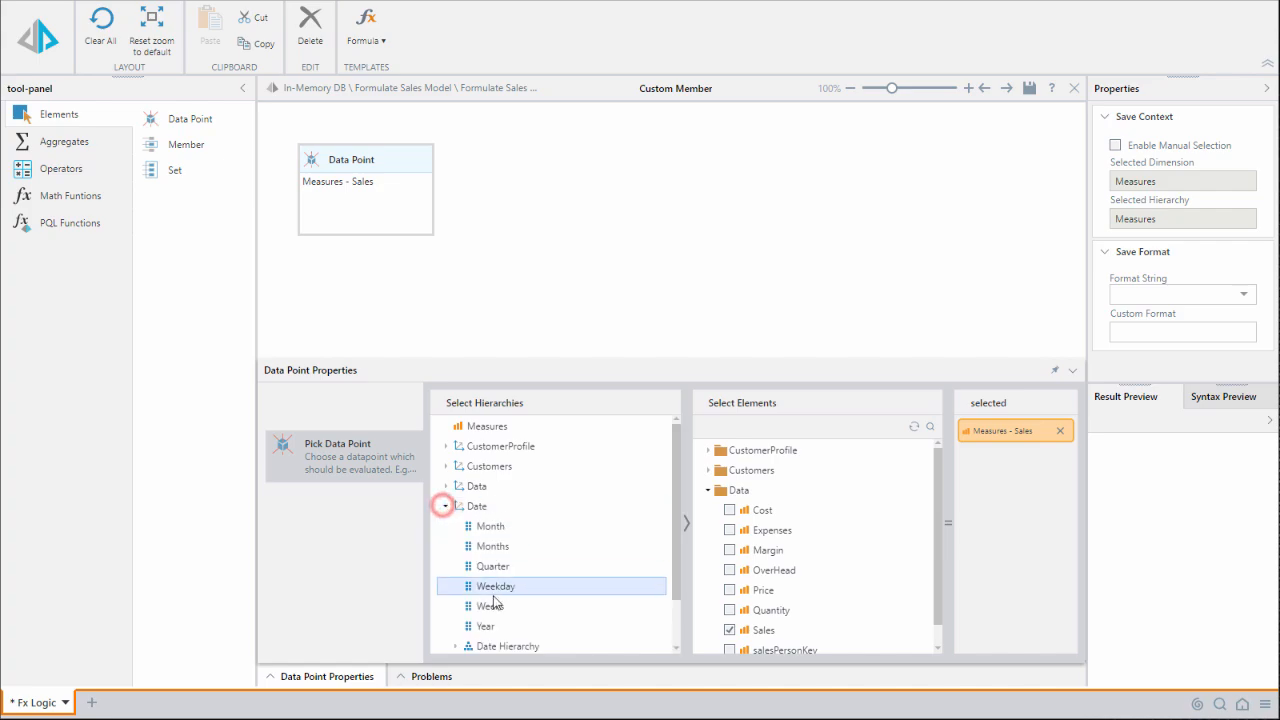
pyautogui.click(486, 626)
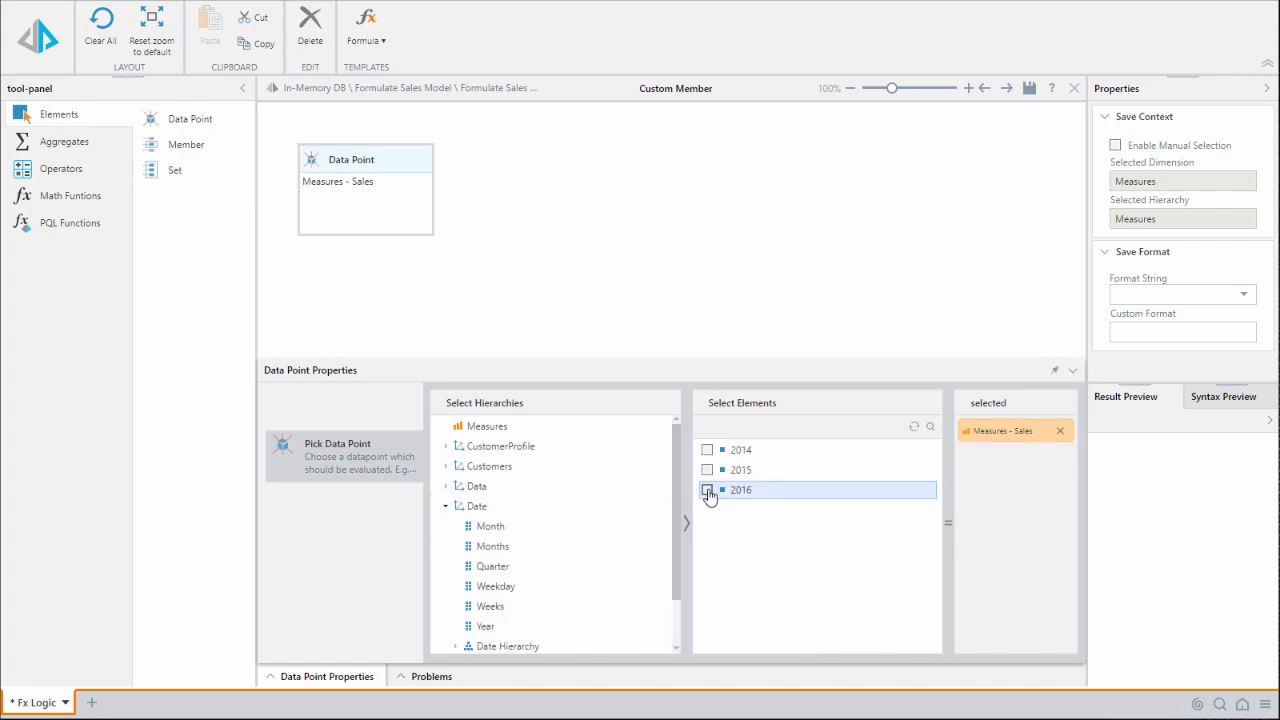
pyautogui.click(707, 490)
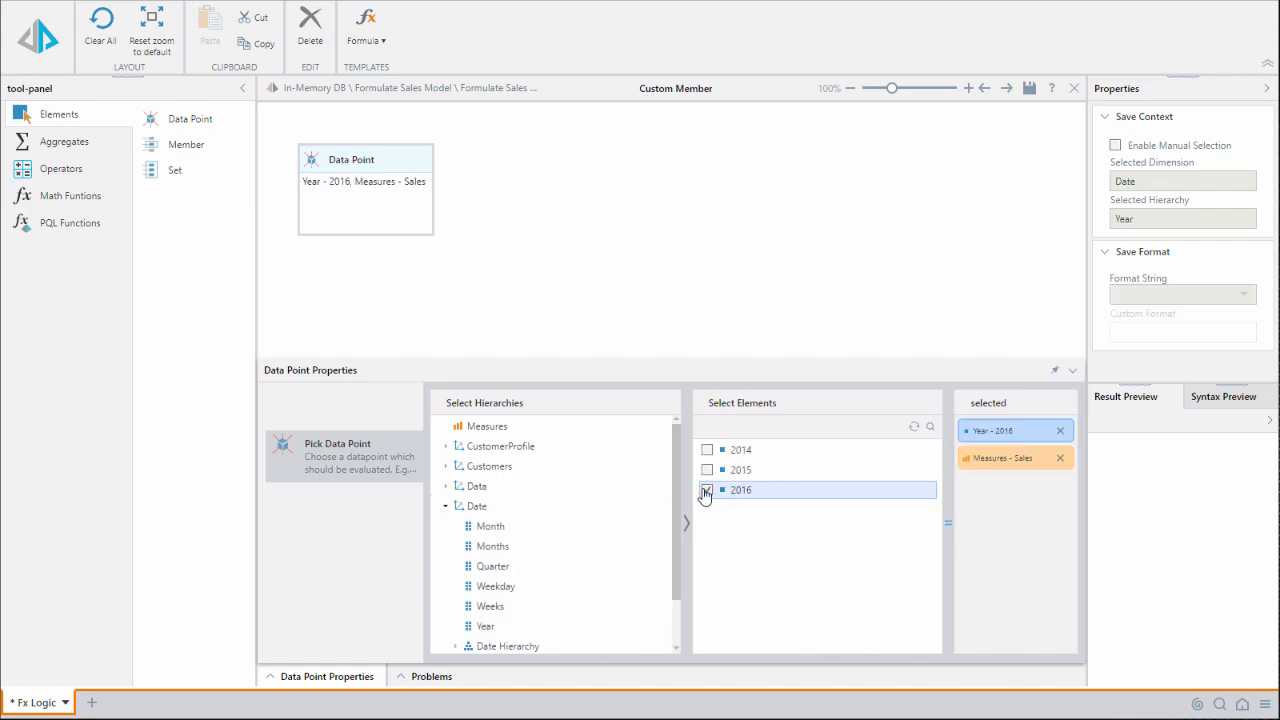
# - Duplicate the 2016 Sales data point beside the original and change the copy's year to 2015
pyautogui.rightClick(421, 225)
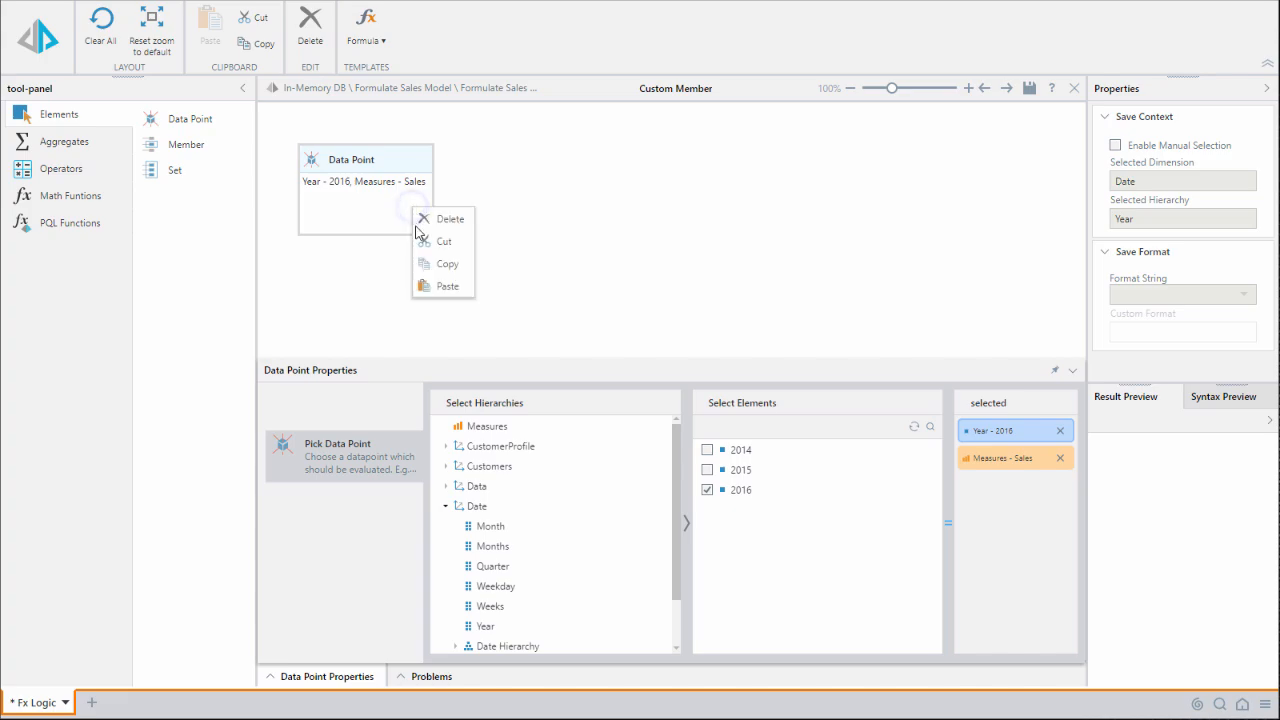
pyautogui.click(435, 258)
pyautogui.click(440, 223)
pyautogui.rightClick(442, 223)
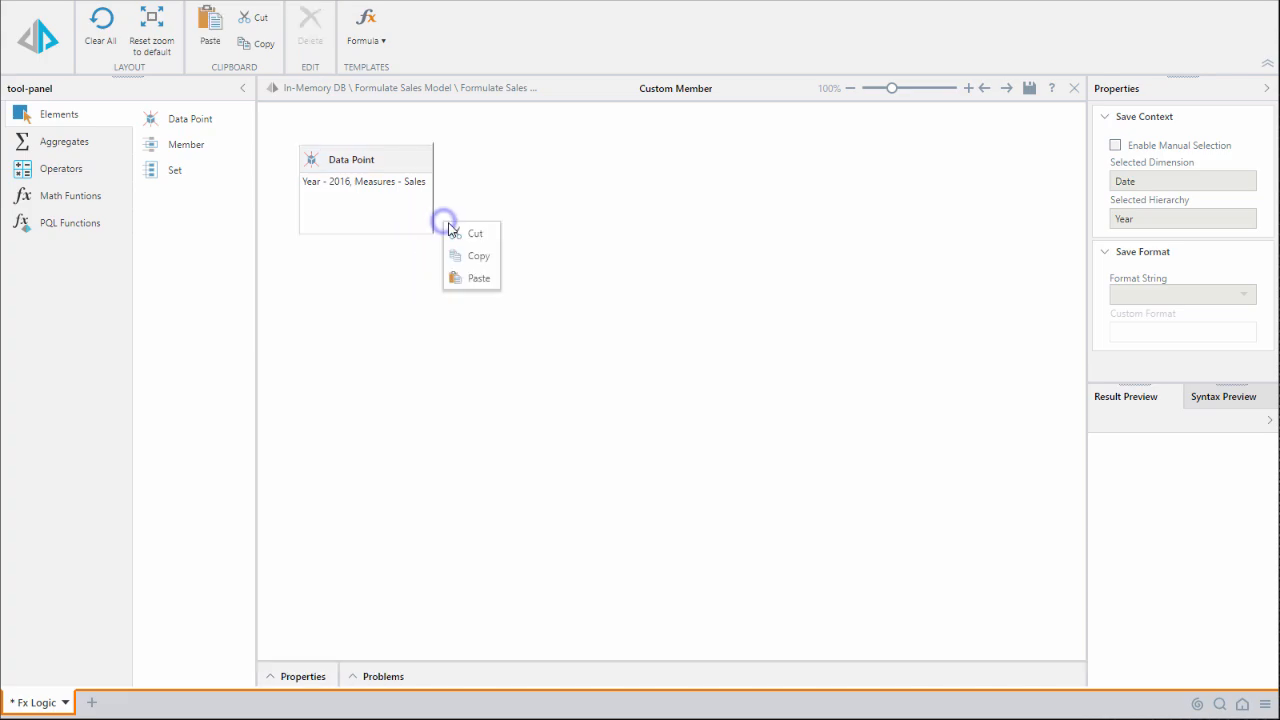
pyautogui.click(478, 273)
pyautogui.click(488, 196)
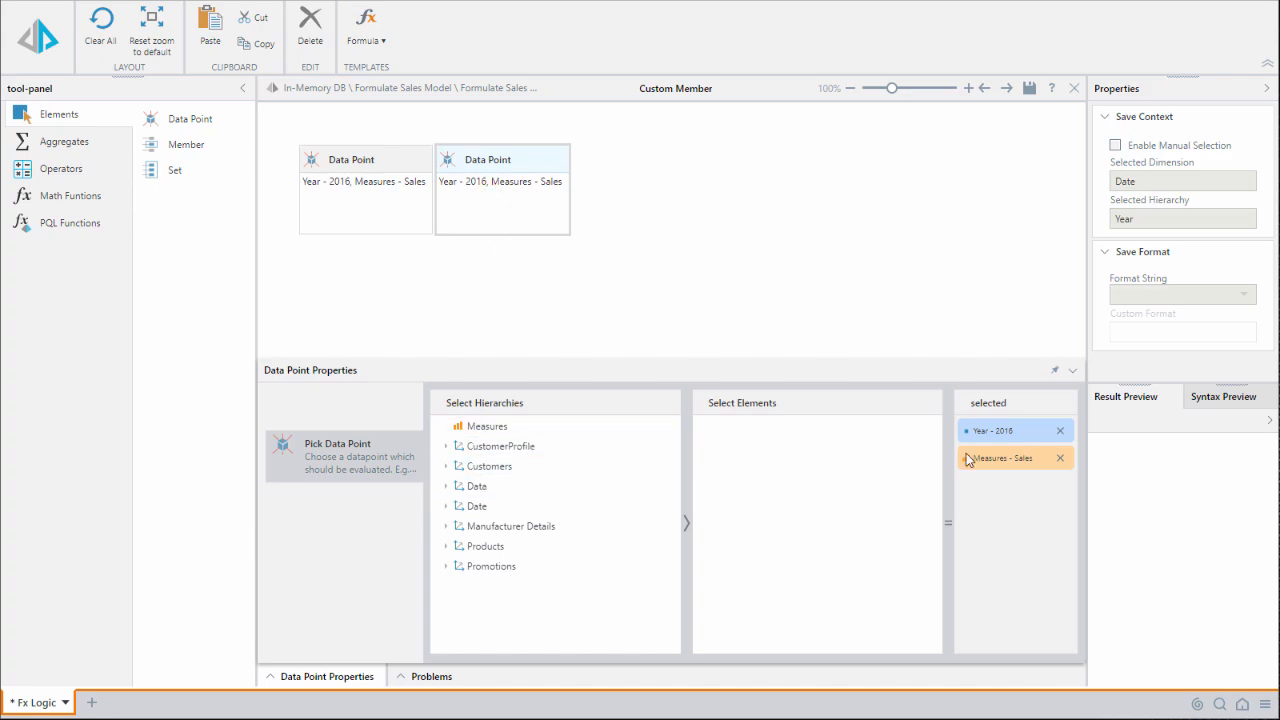
pyautogui.click(1060, 430)
pyautogui.click(707, 470)
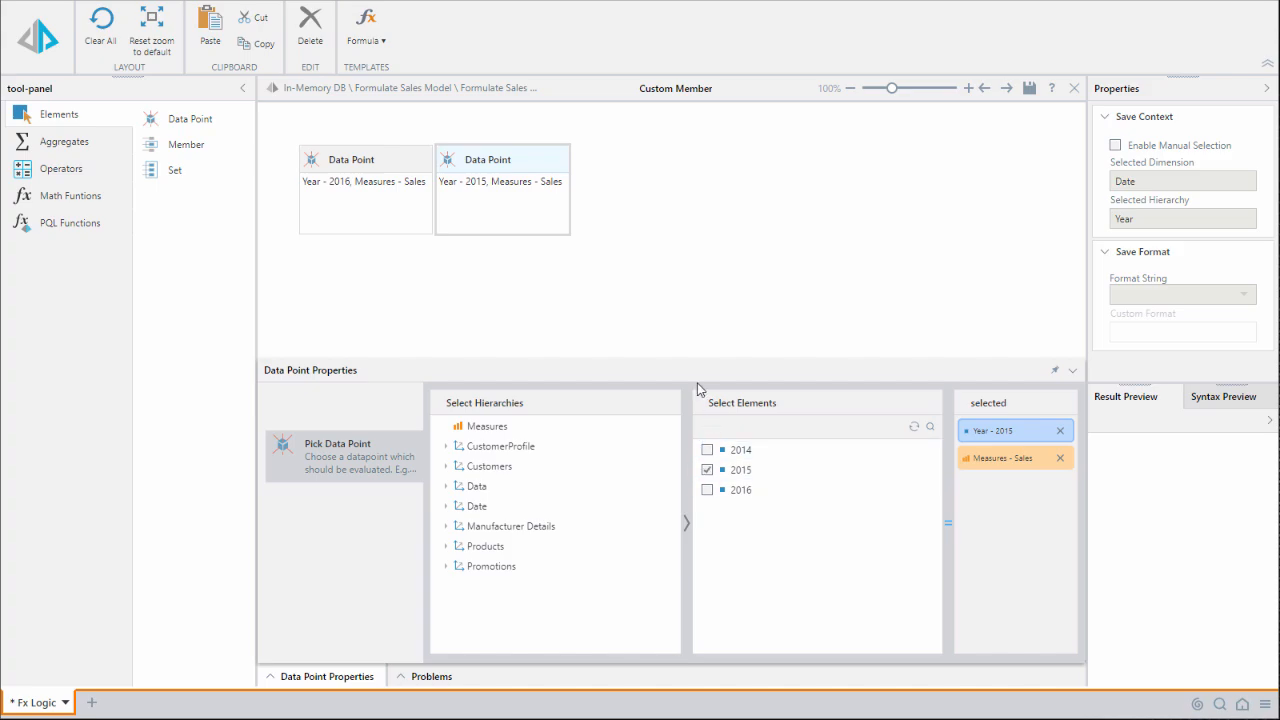
# - Insert a minus operator between the two data points and a division operator after the 2015 one
pyautogui.click(629, 220)
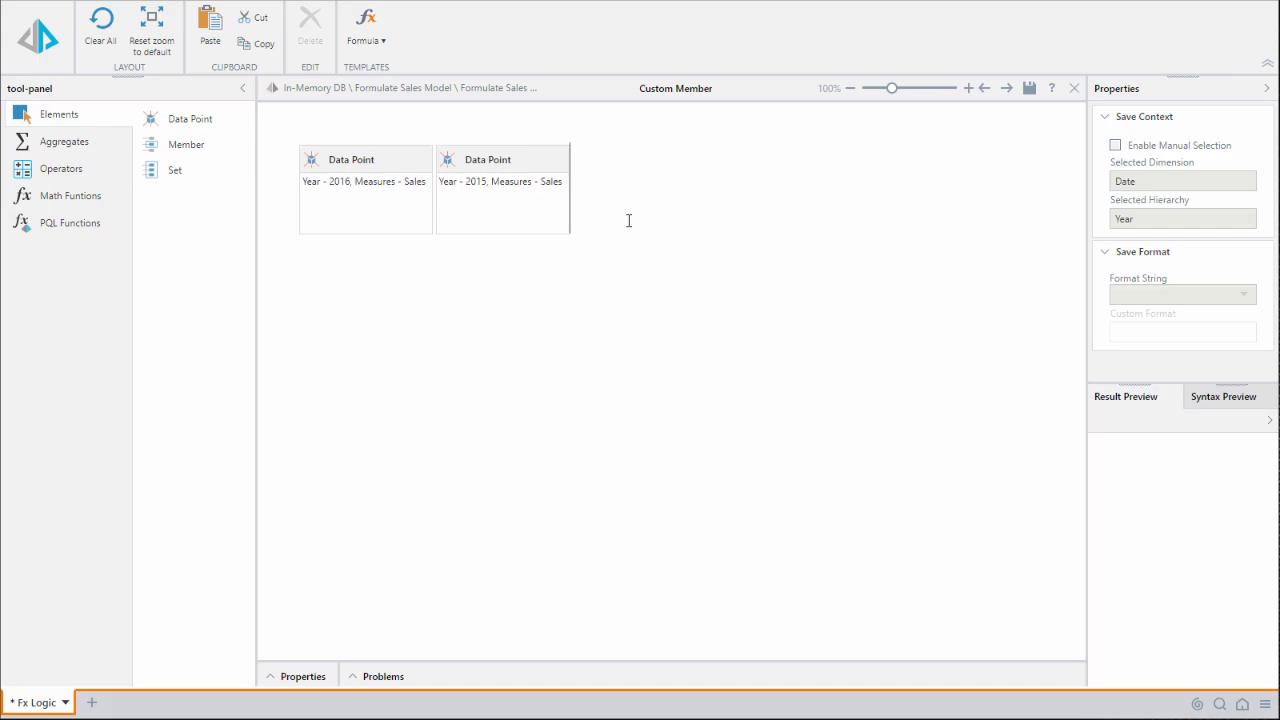
pyautogui.press('-')
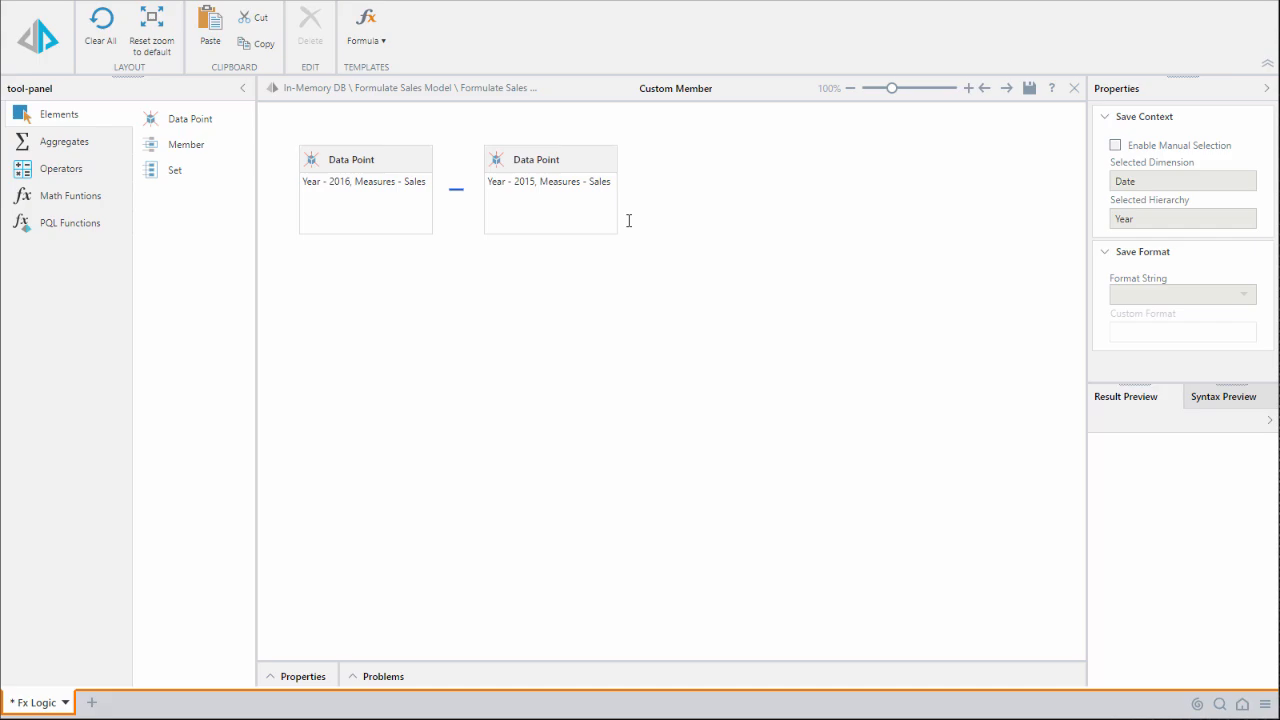
pyautogui.click(629, 221)
pyautogui.press('/')
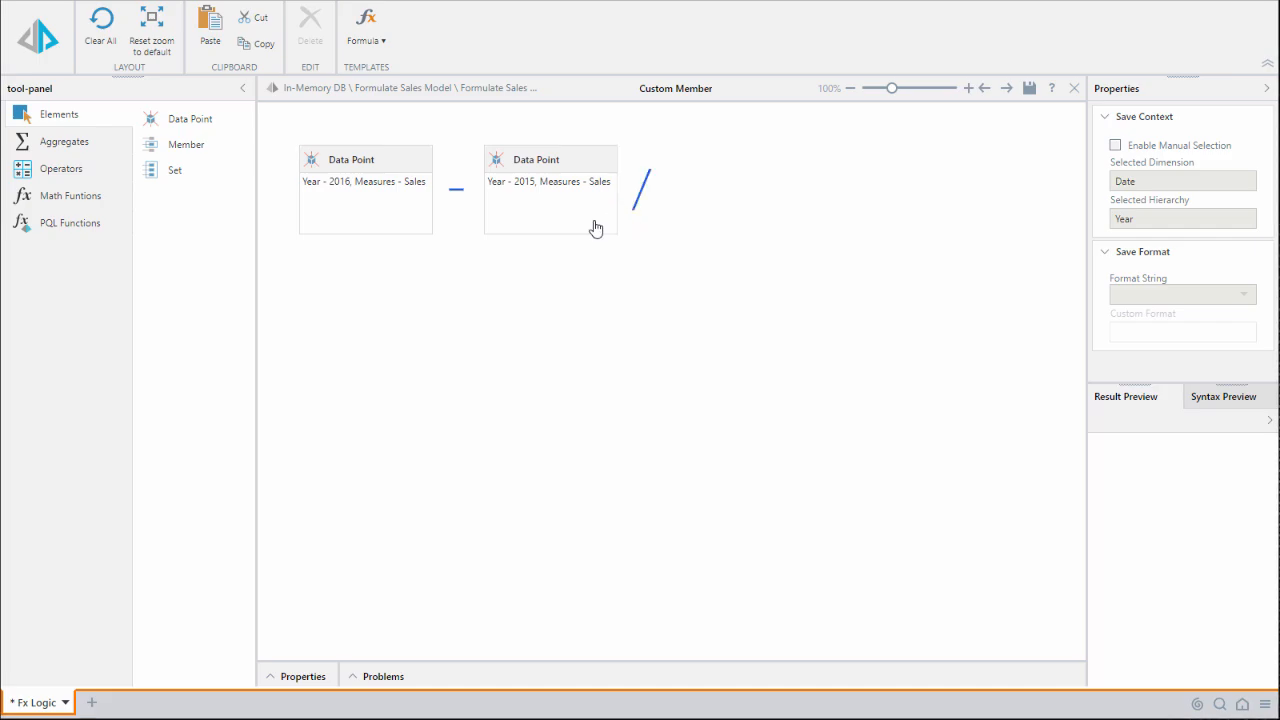
# - Copy the 2016 Sales data point and paste it after the division operator as the divisor
pyautogui.click(396, 204)
pyautogui.rightClick(397, 205)
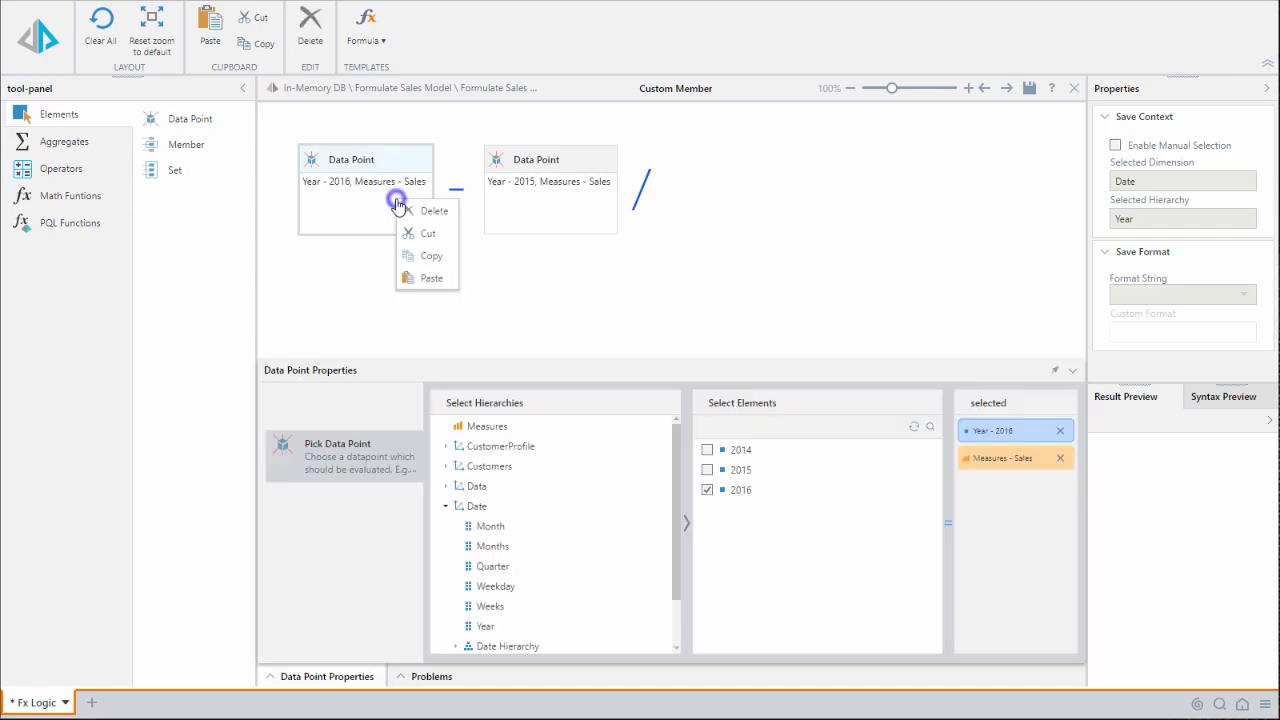
pyautogui.click(423, 251)
pyautogui.click(703, 188)
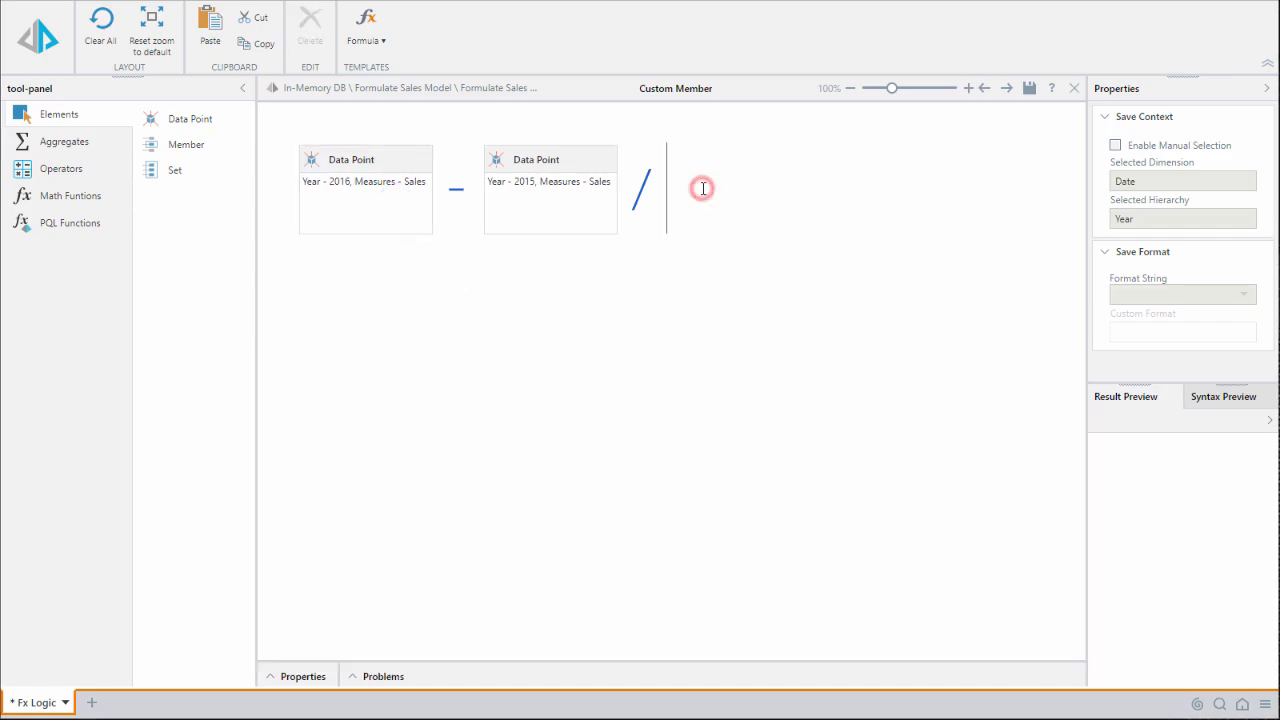
pyautogui.hotkey('ctrl', 'v')
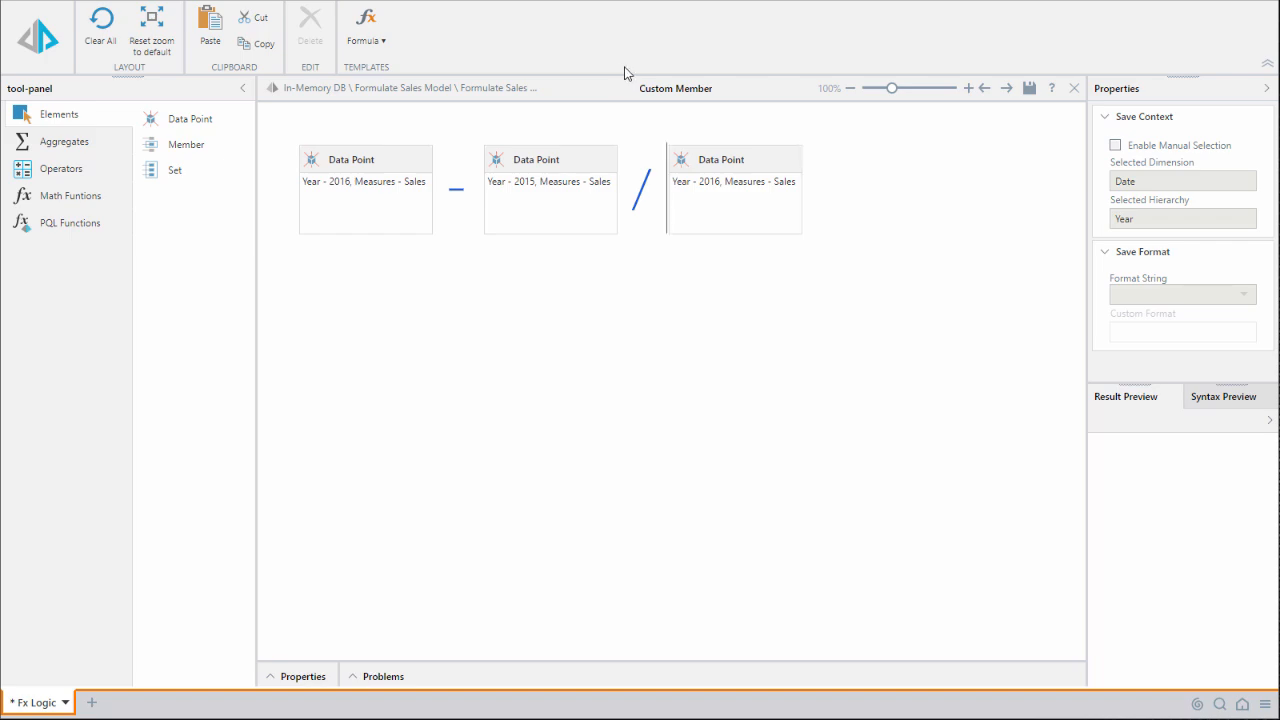
# - Enclose the subtraction of the 2016 and 2015 data points in parentheses
pyautogui.press('Left')
pyautogui.write(')')
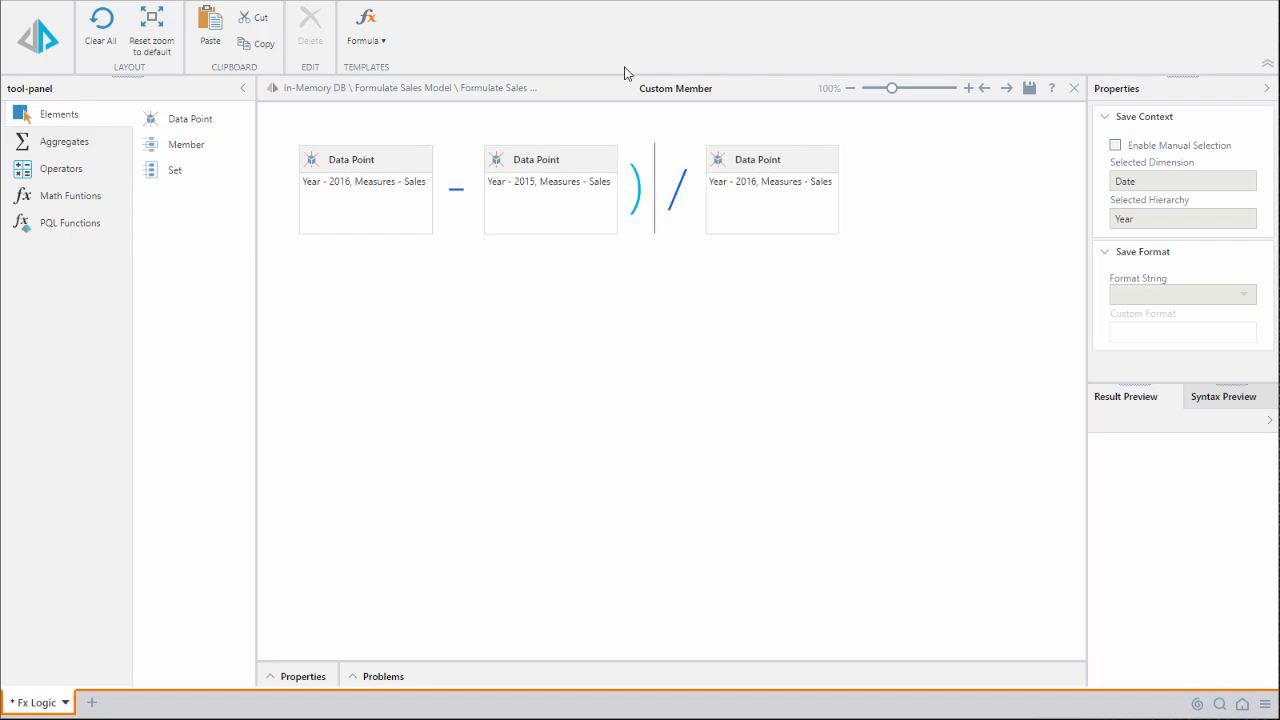
pyautogui.press('Left')
pyautogui.press('Left')
pyautogui.press('Left')
pyautogui.press('Left')
pyautogui.write('(')
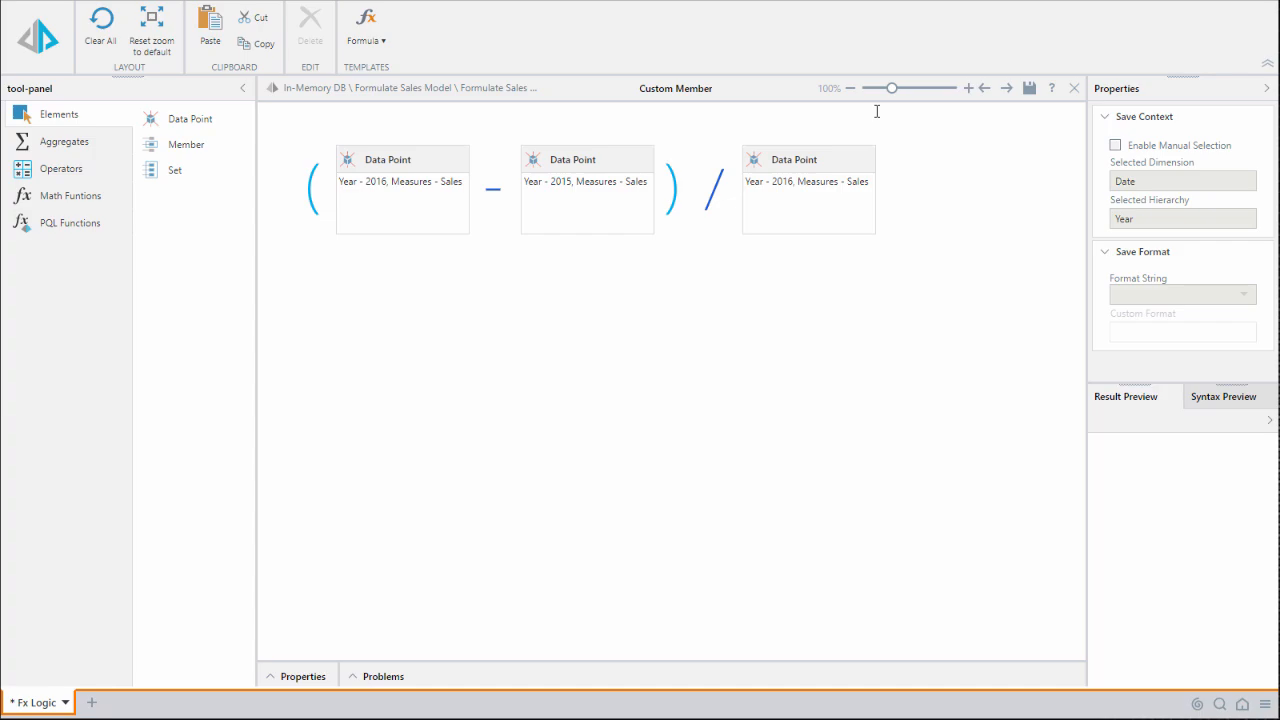
# - Enable manual selection of the save context, choose the Measures dimension and set the format string to 0%
pyautogui.click(1115, 146)
pyautogui.click(1243, 178)
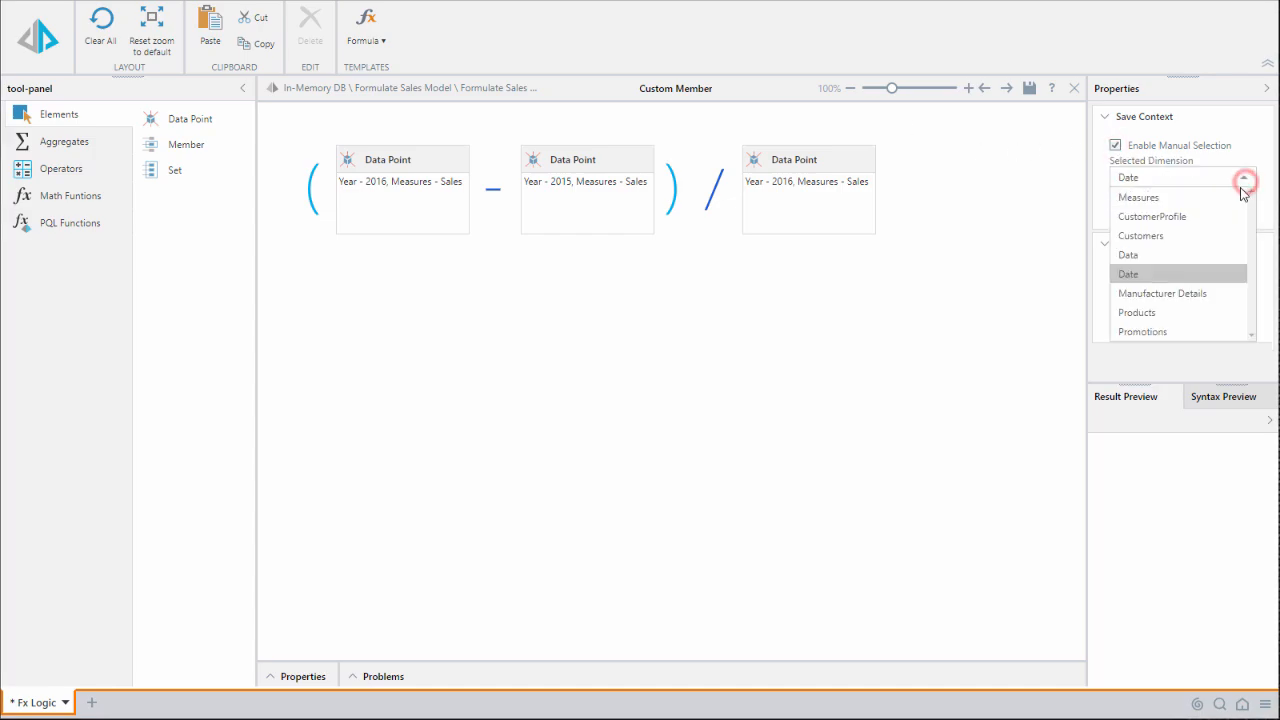
pyautogui.click(1240, 197)
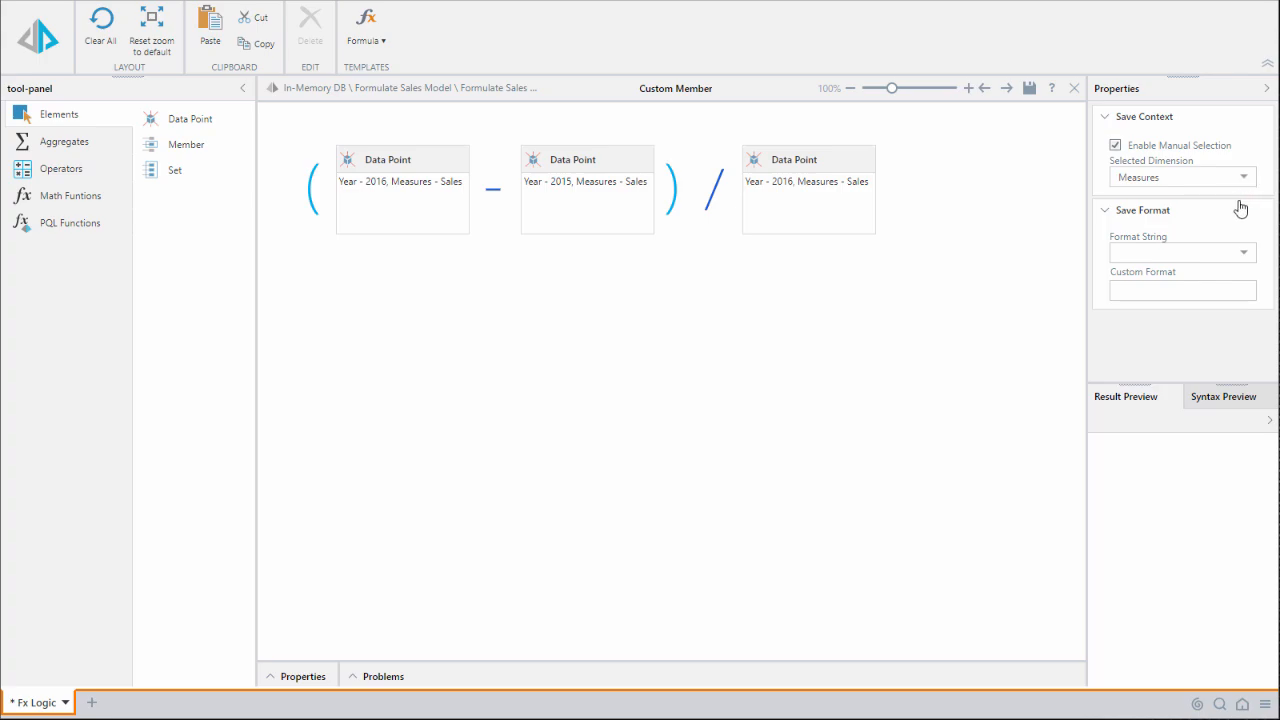
pyautogui.click(1245, 252)
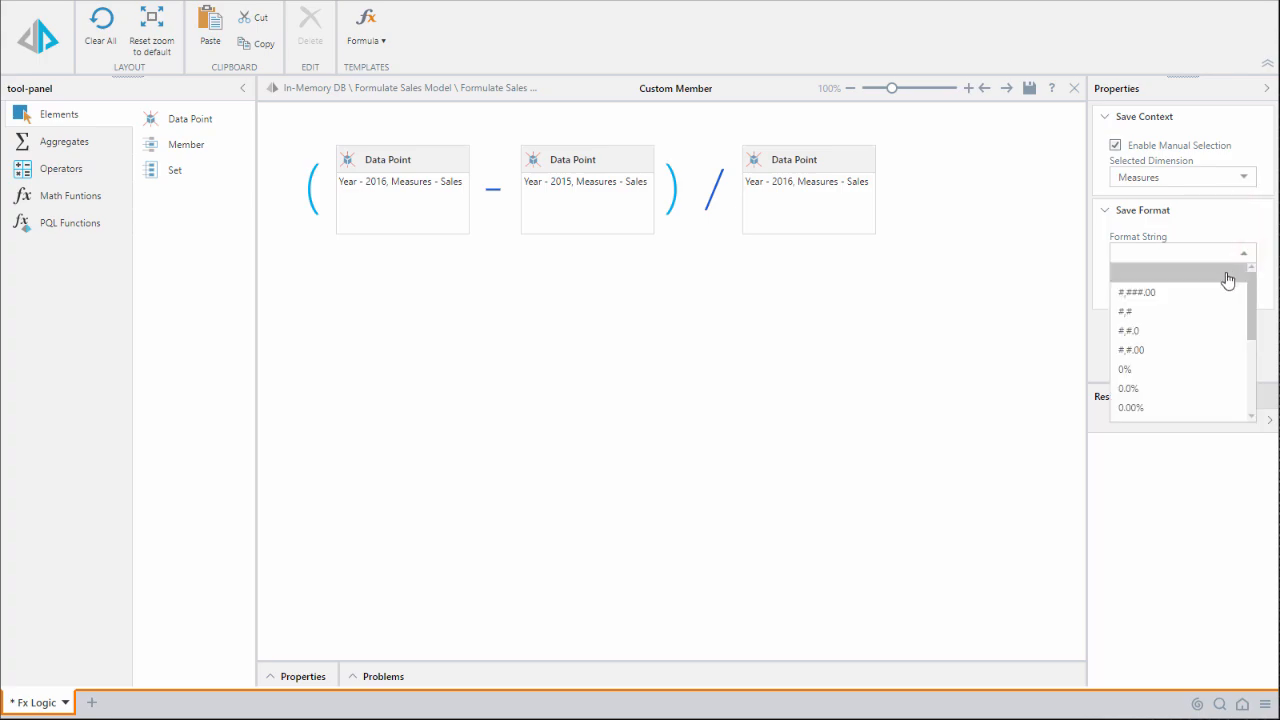
pyautogui.click(1198, 368)
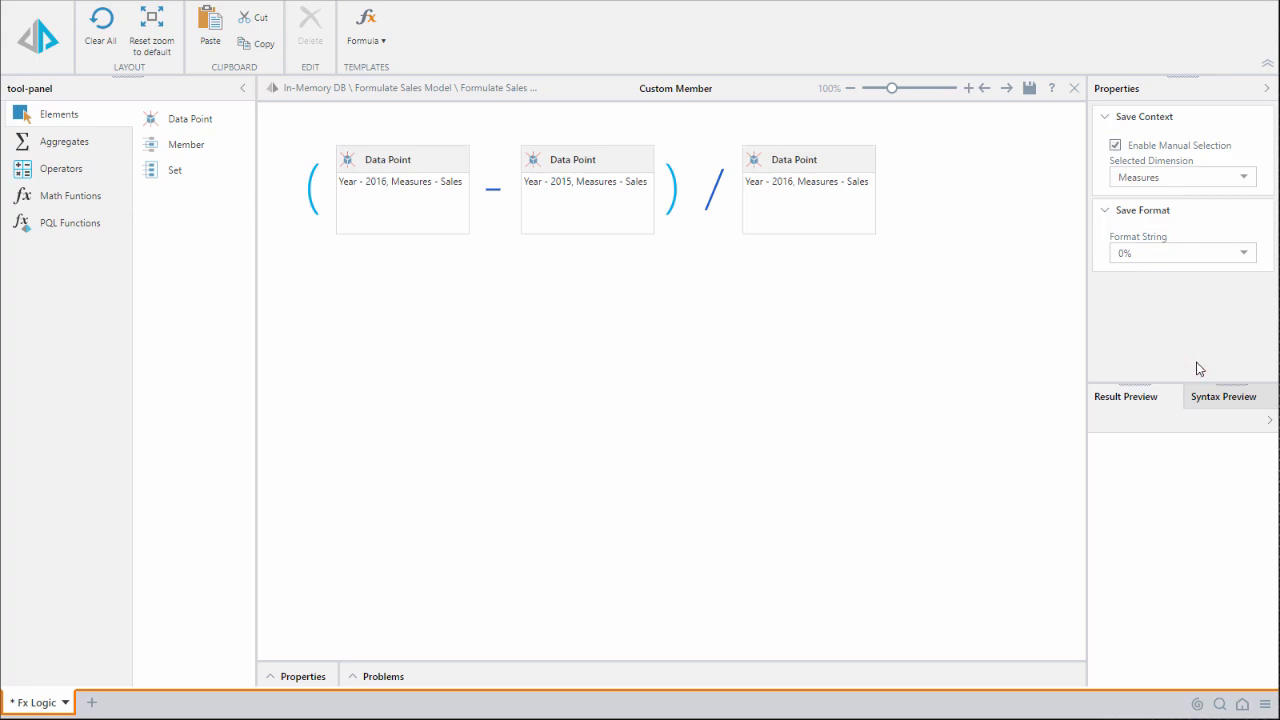
# - Save the formula as "% Sales Growth" in the Tutorials folder of Public Content
pyautogui.click(1027, 97)
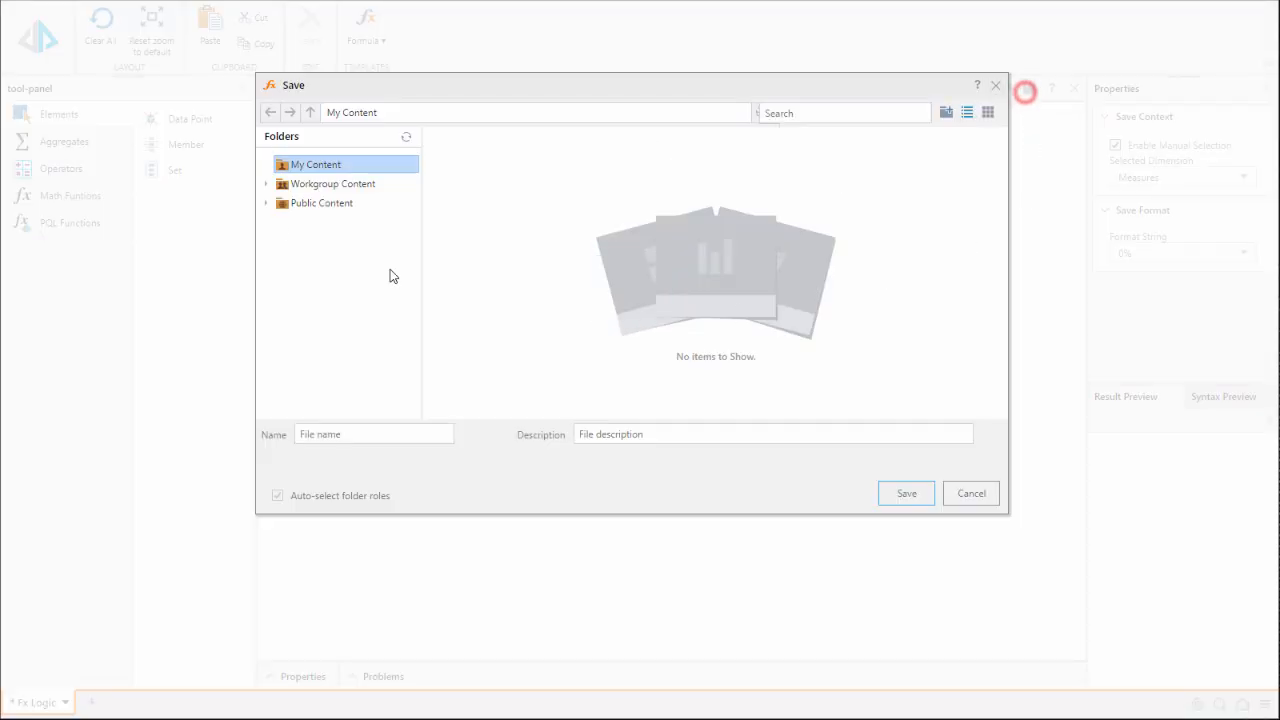
pyautogui.click(267, 203)
pyautogui.click(322, 260)
pyautogui.click(310, 432)
pyautogui.write('Sales Growth')
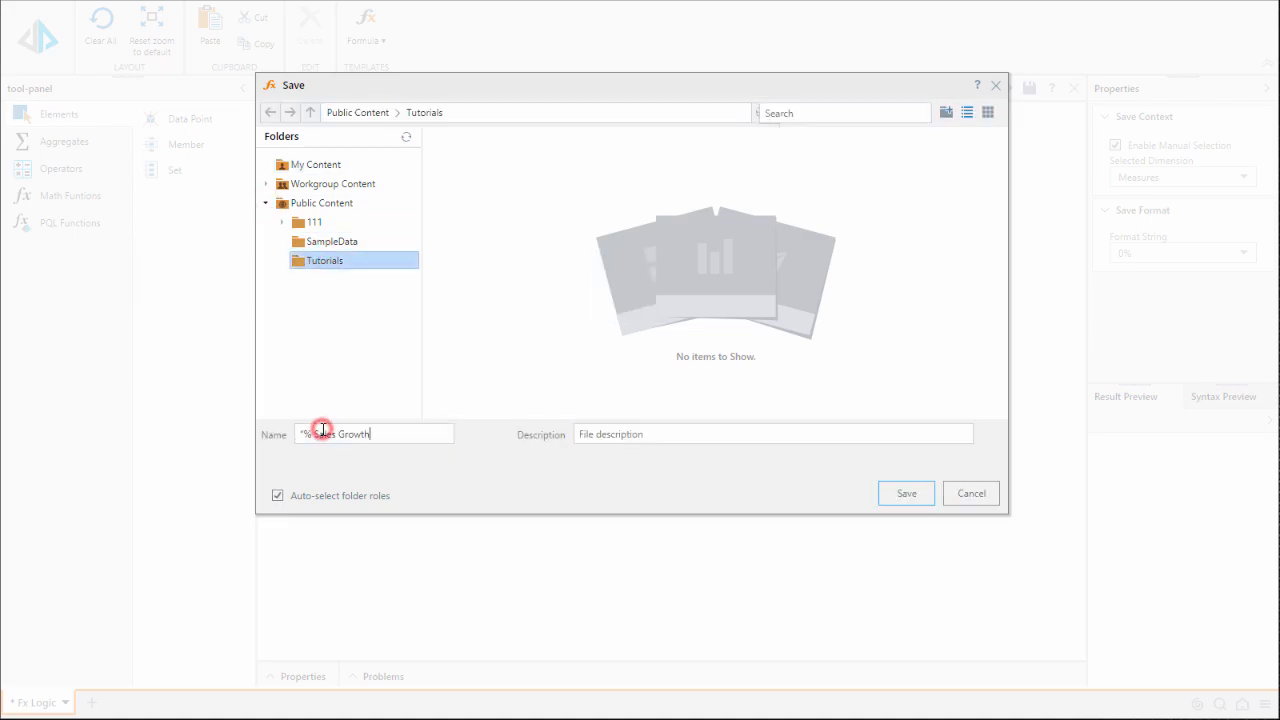
pyautogui.click(904, 496)
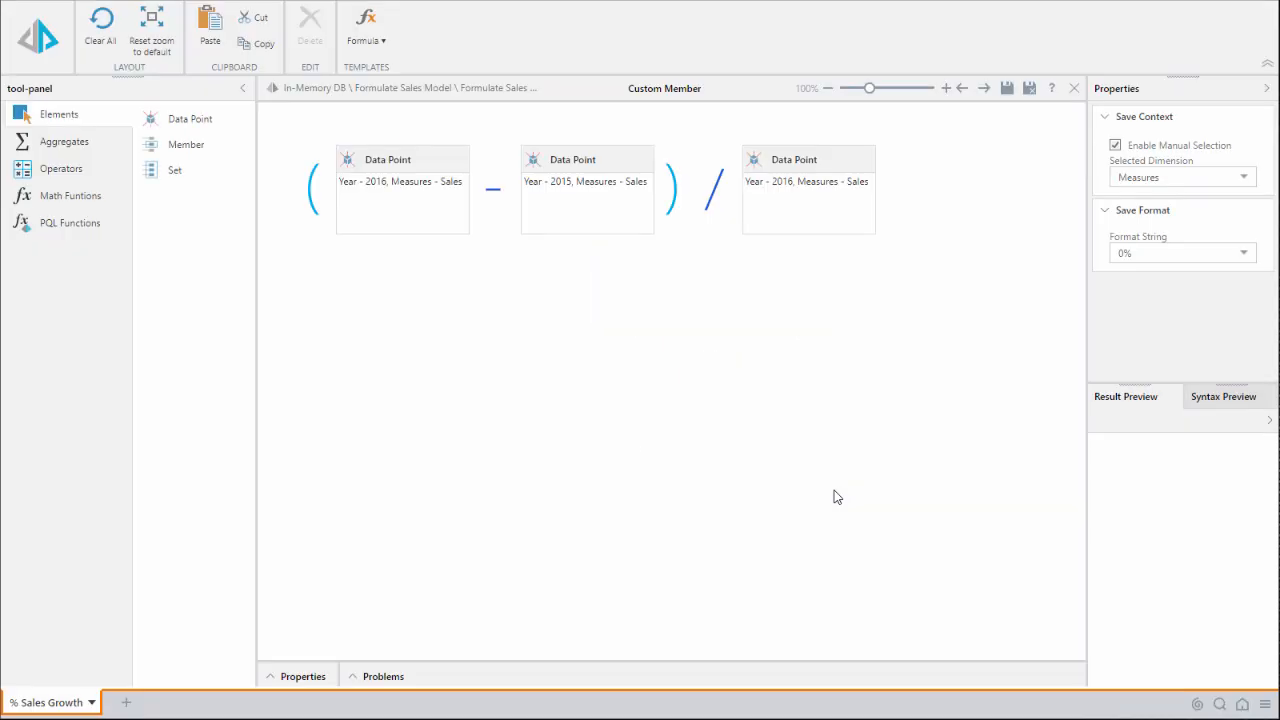
# - Create a new discovery on the Formulate Sales Model from the In-Memory DB server
pyautogui.click(125, 705)
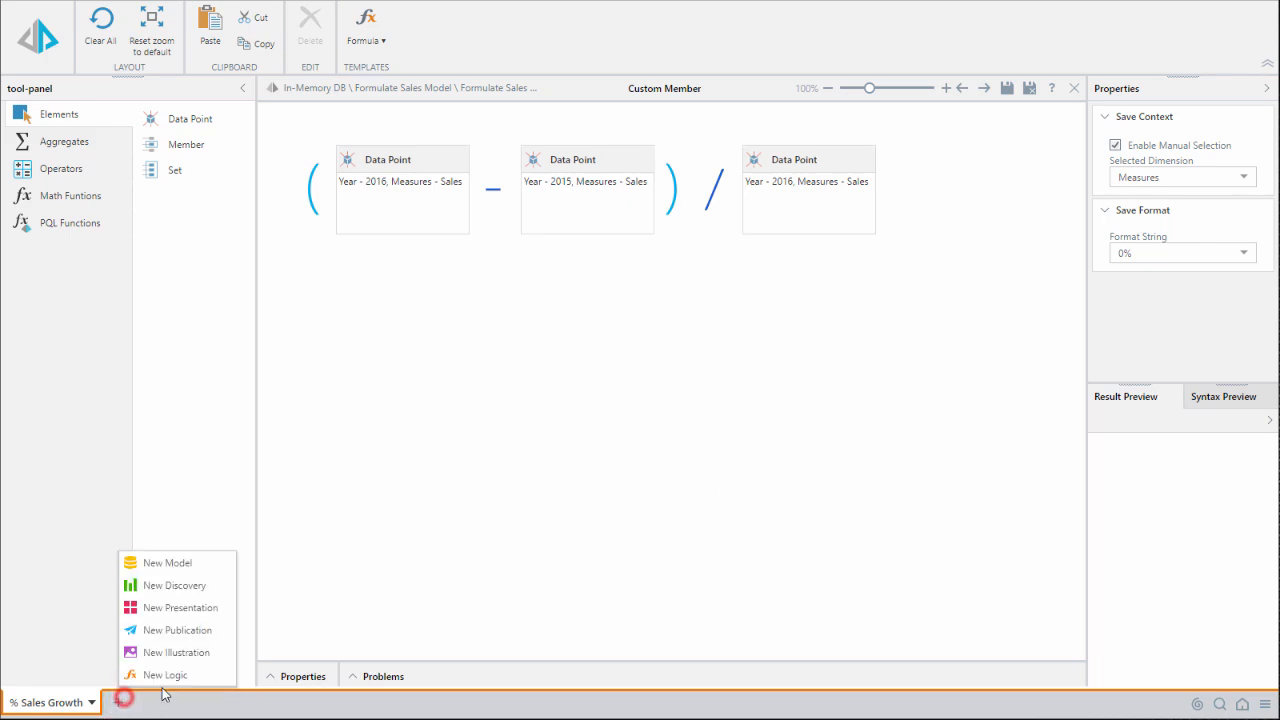
pyautogui.click(223, 591)
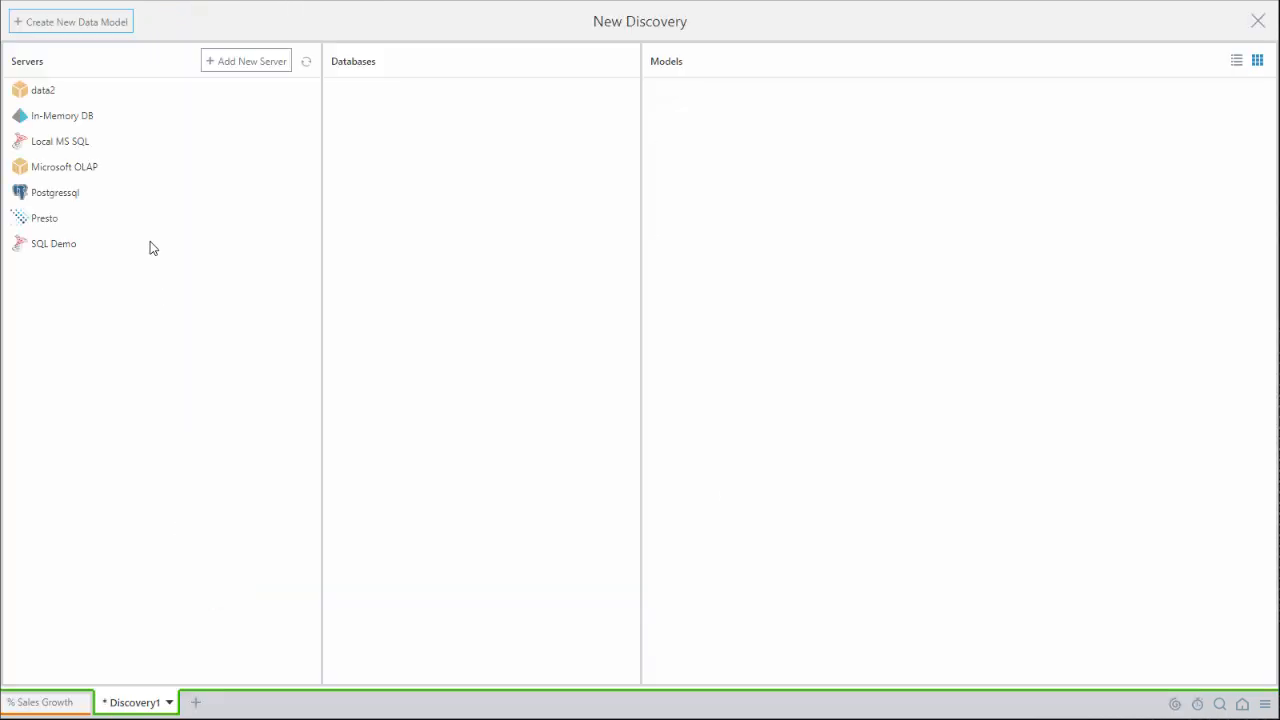
pyautogui.click(163, 129)
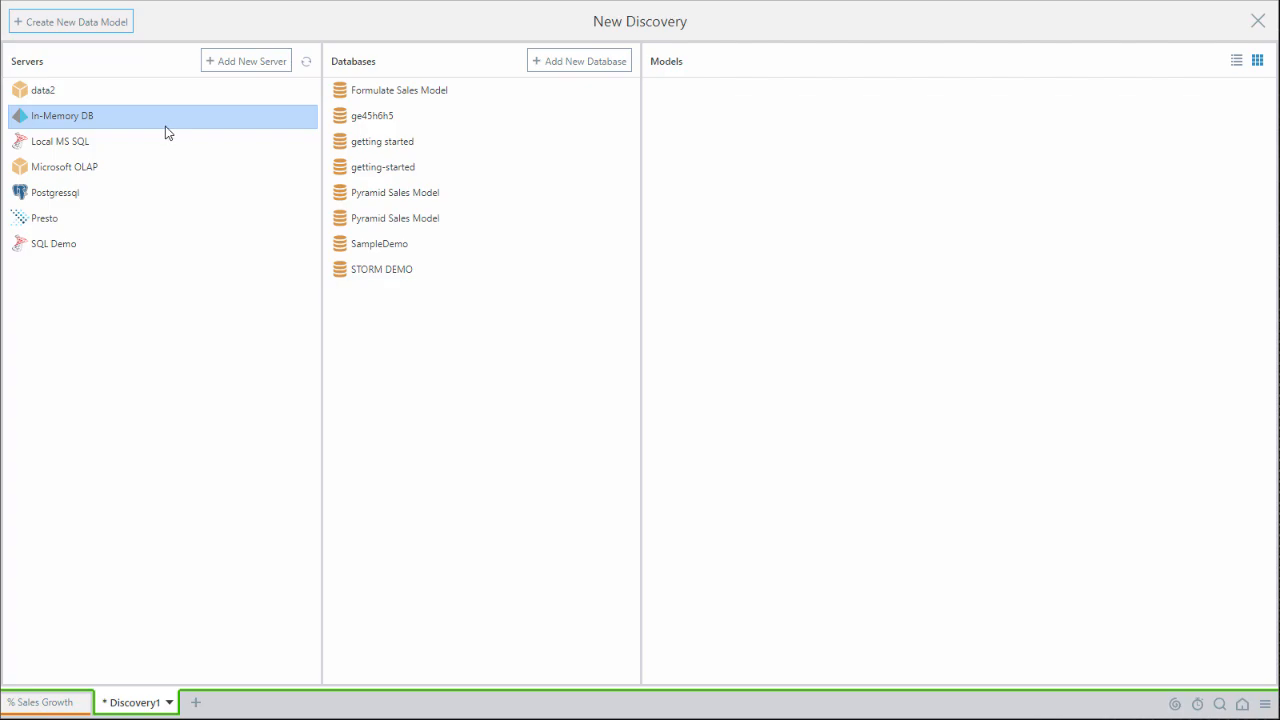
pyautogui.click(470, 91)
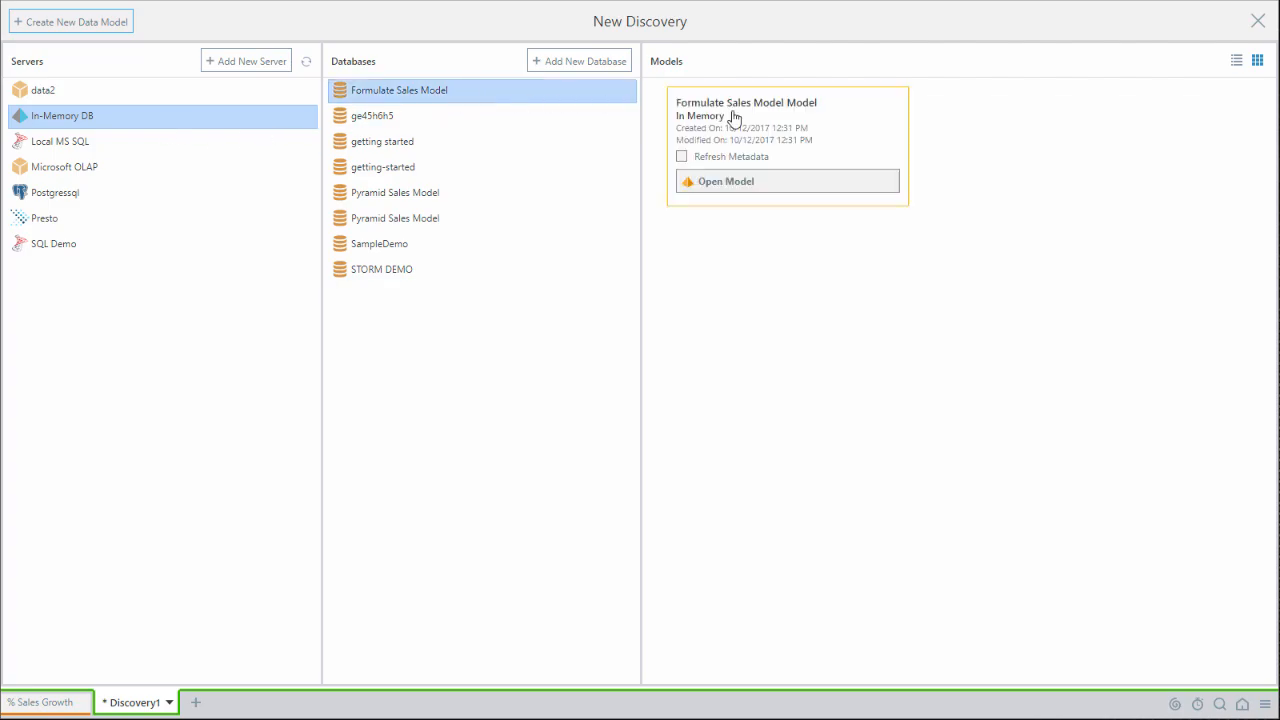
pyautogui.click(806, 183)
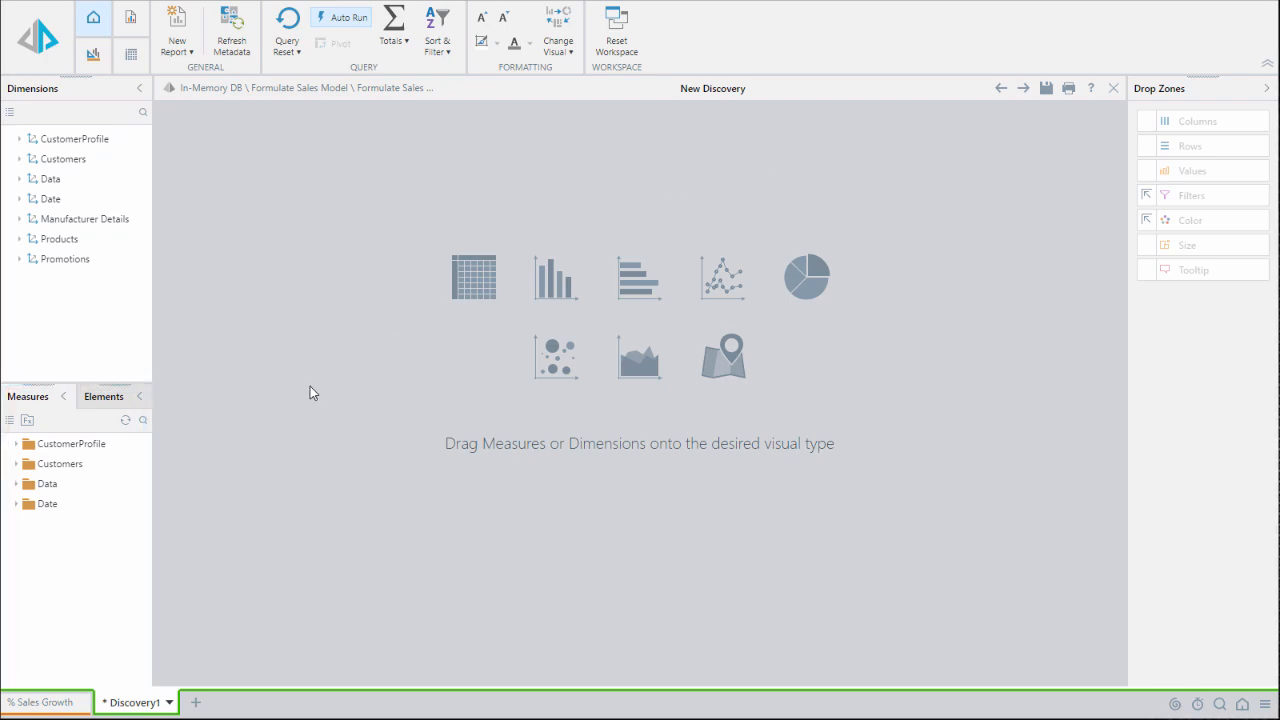
# - Show the custom formulas and add the % Sales Growth measure from the Tutorials folder of Public Content to the discovery
pyautogui.click(30, 421)
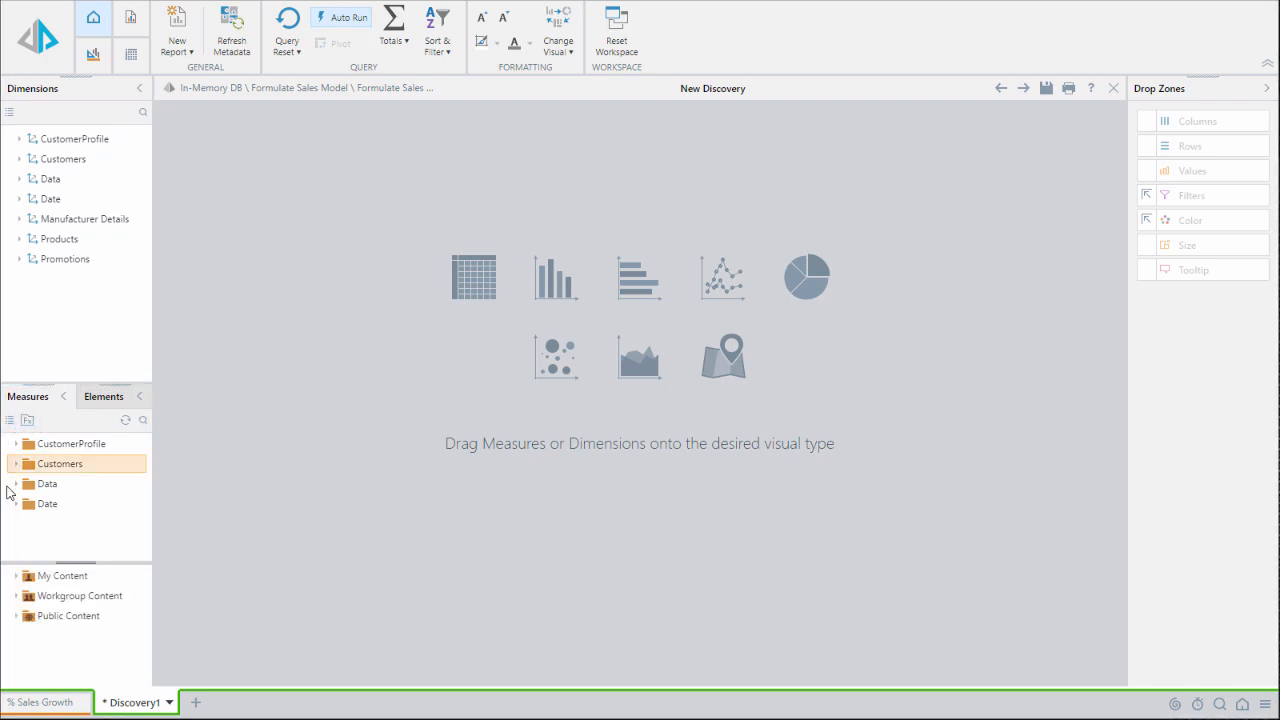
pyautogui.click(16, 618)
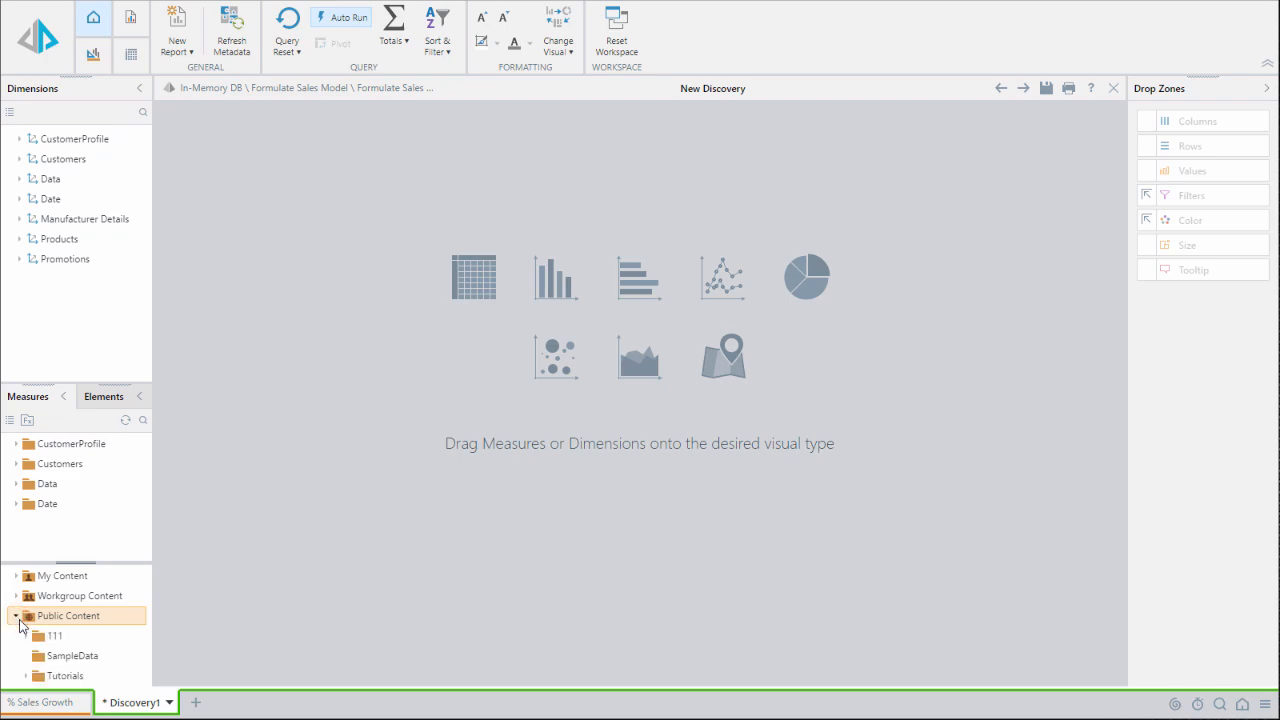
pyautogui.click(29, 677)
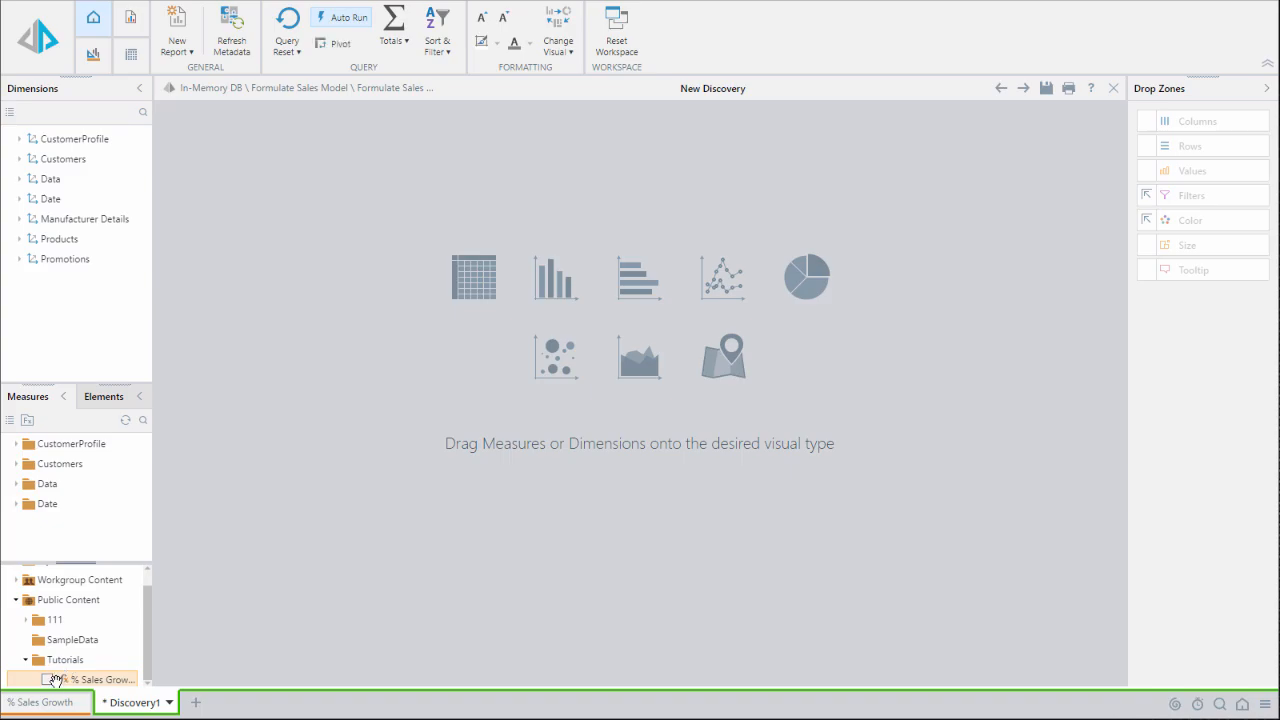
pyautogui.click(47, 680)
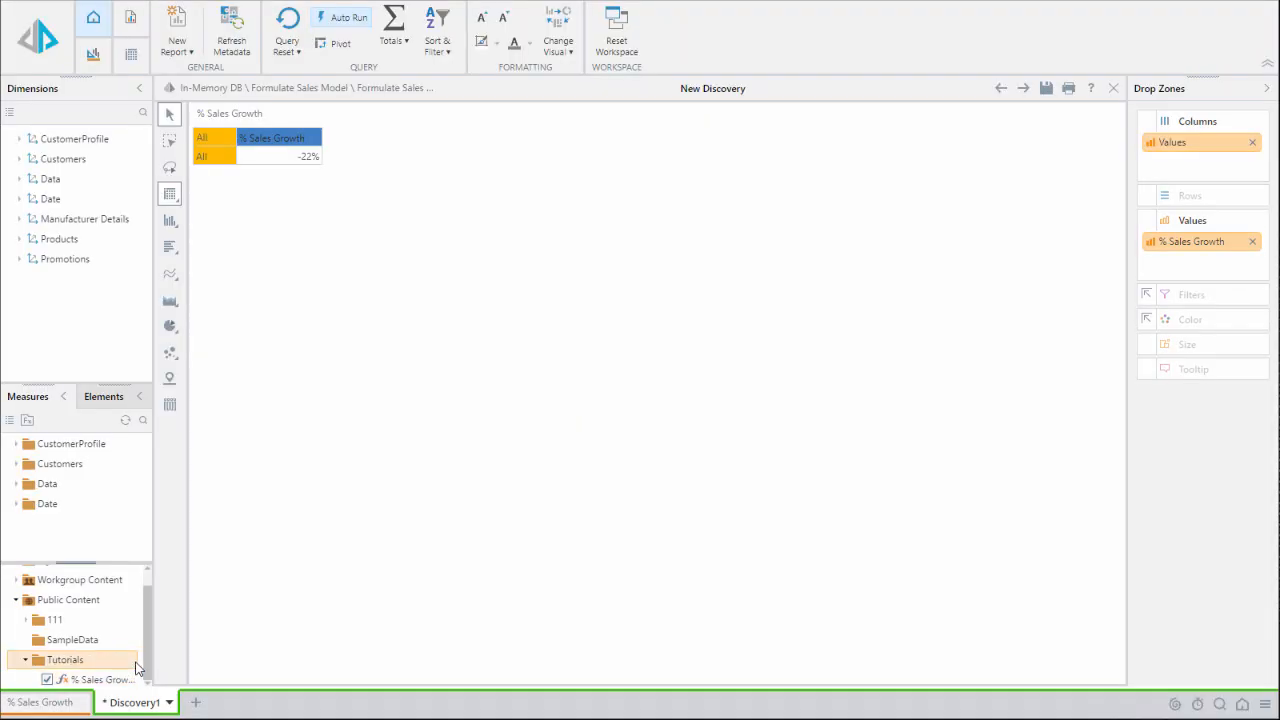
# - Place Product Category from the Products dimension on the rows of the % Sales Growth grid
pyautogui.click(24, 239)
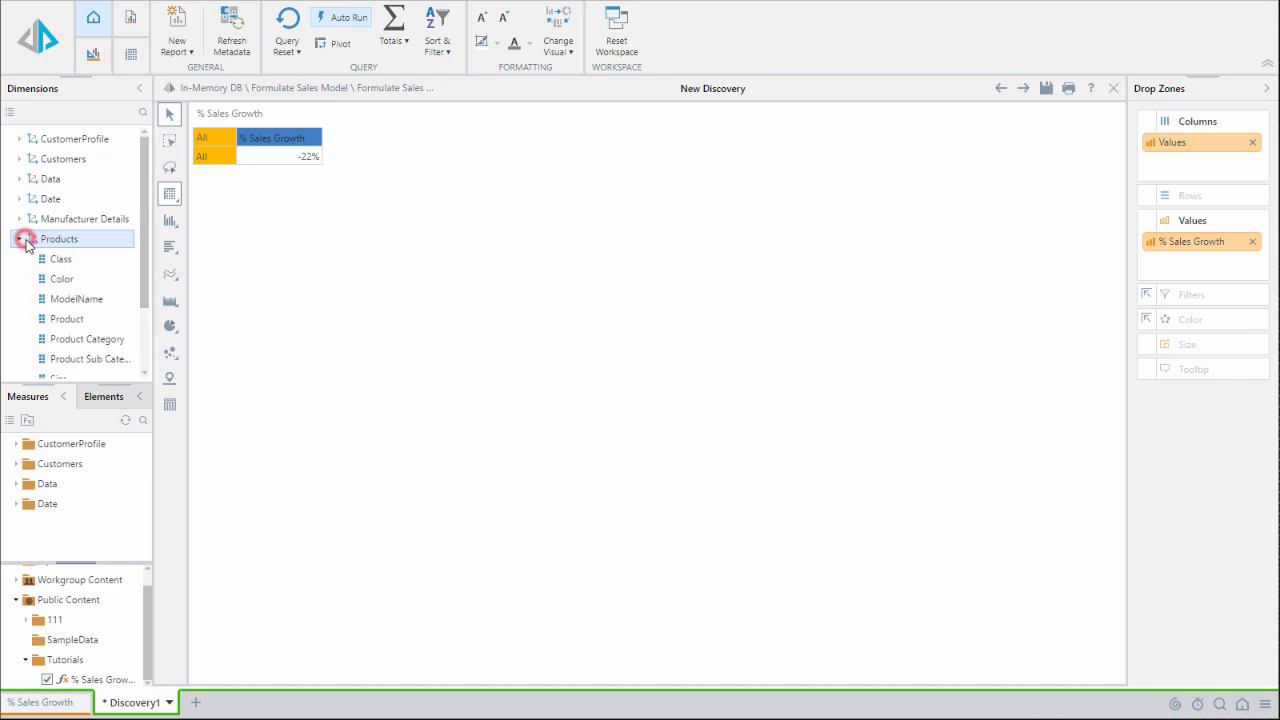
pyautogui.moveTo(72, 340); pyautogui.dragTo(1212, 212)
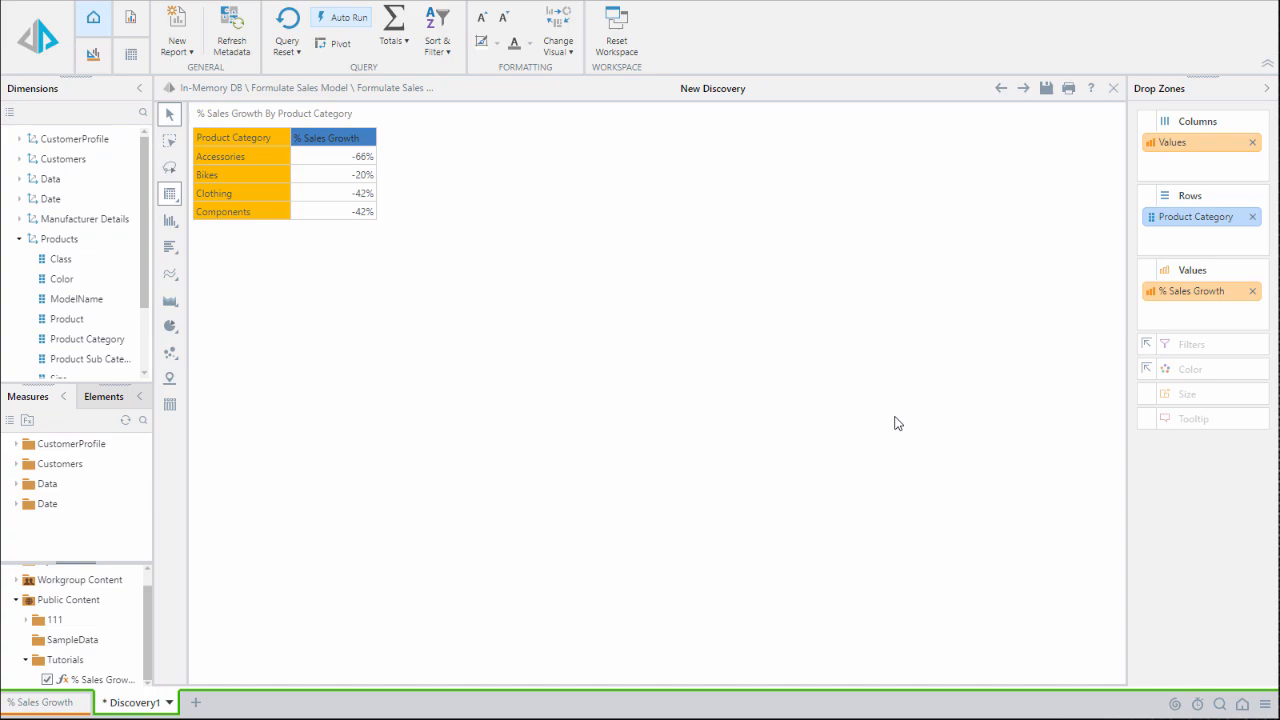
pyautogui.click(100, 679)
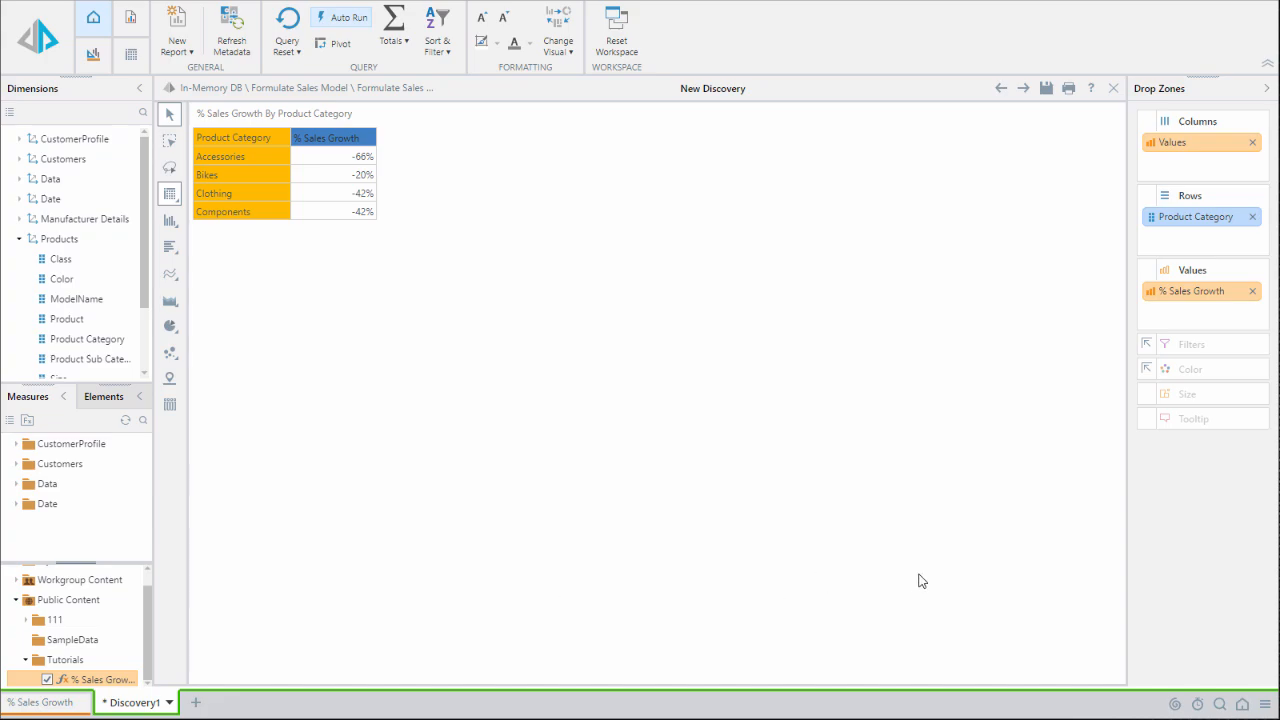
# - Go to the Tutorials folder of Public Content in the file system and view the metadata of the % Sales Growth formula
pyautogui.click(1265, 704)
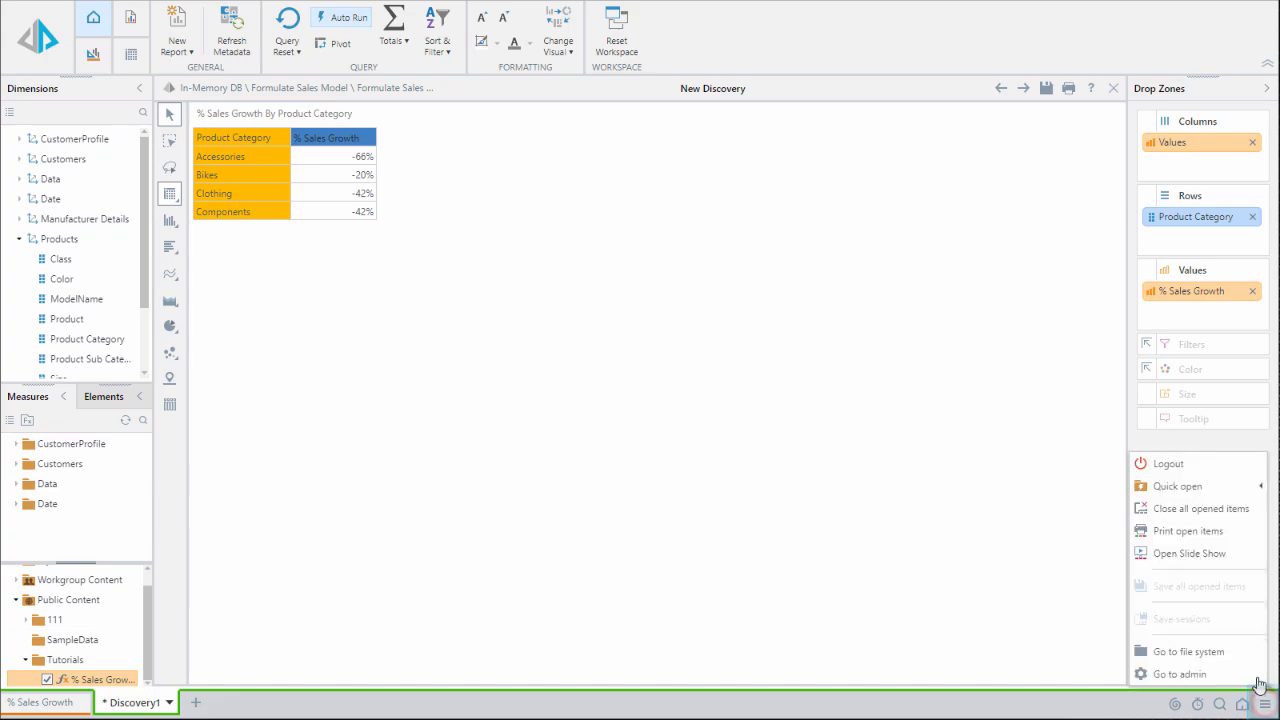
pyautogui.click(1188, 652)
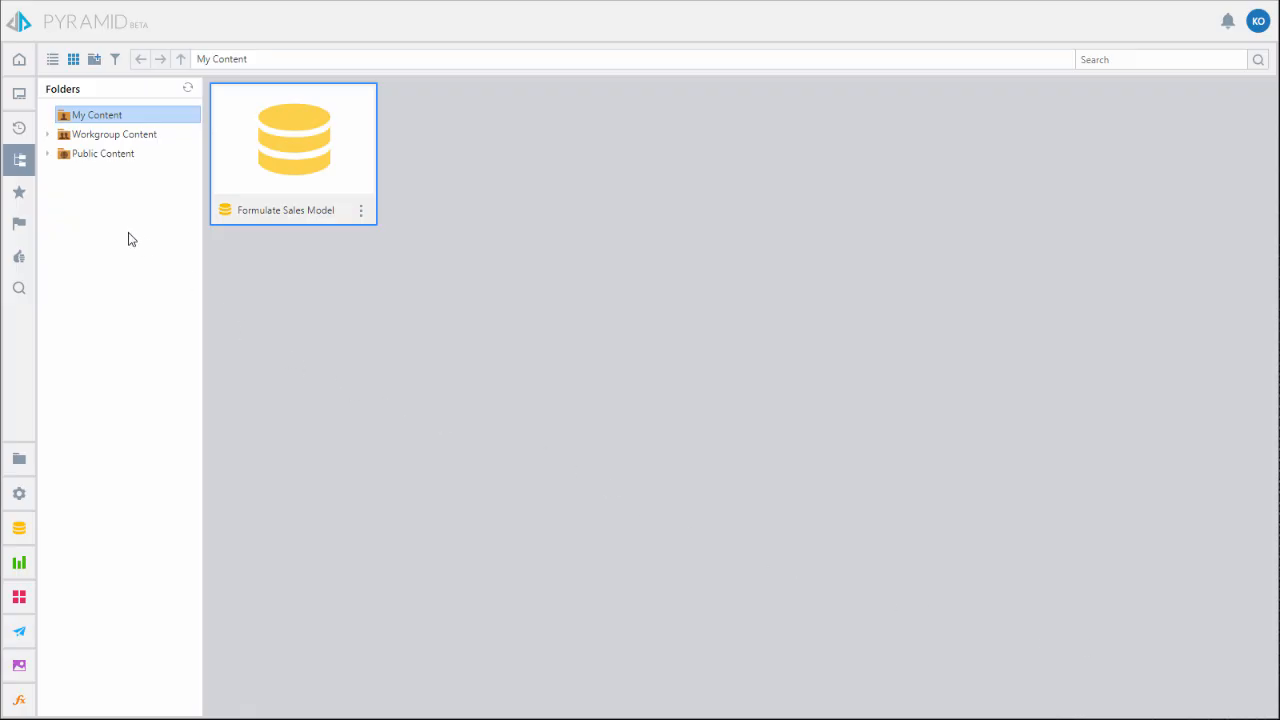
pyautogui.click(47, 153)
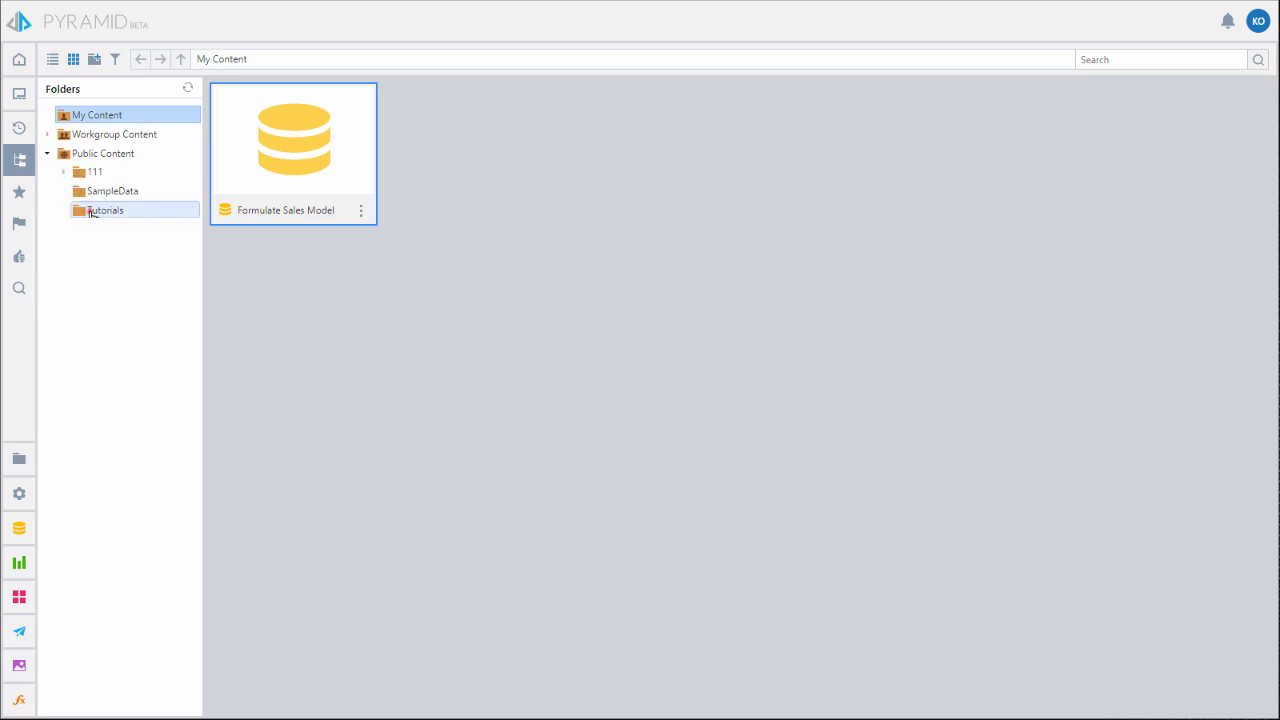
pyautogui.click(87, 210)
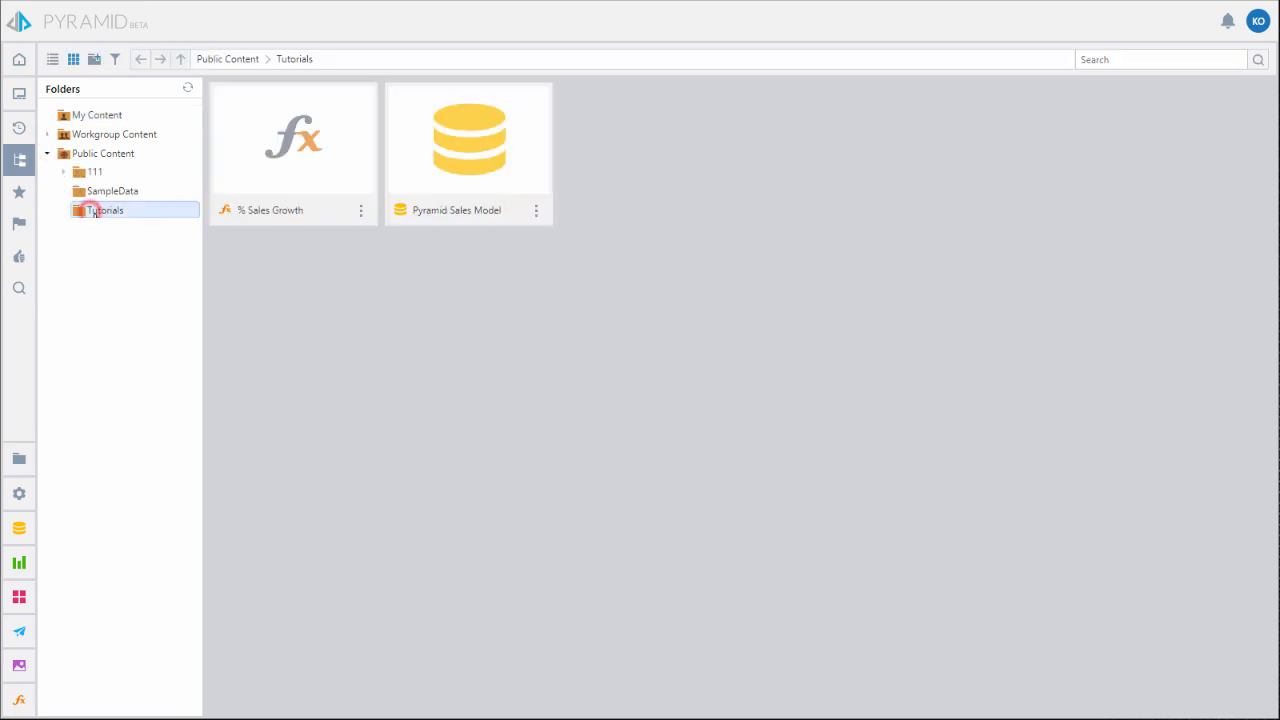
pyautogui.click(361, 211)
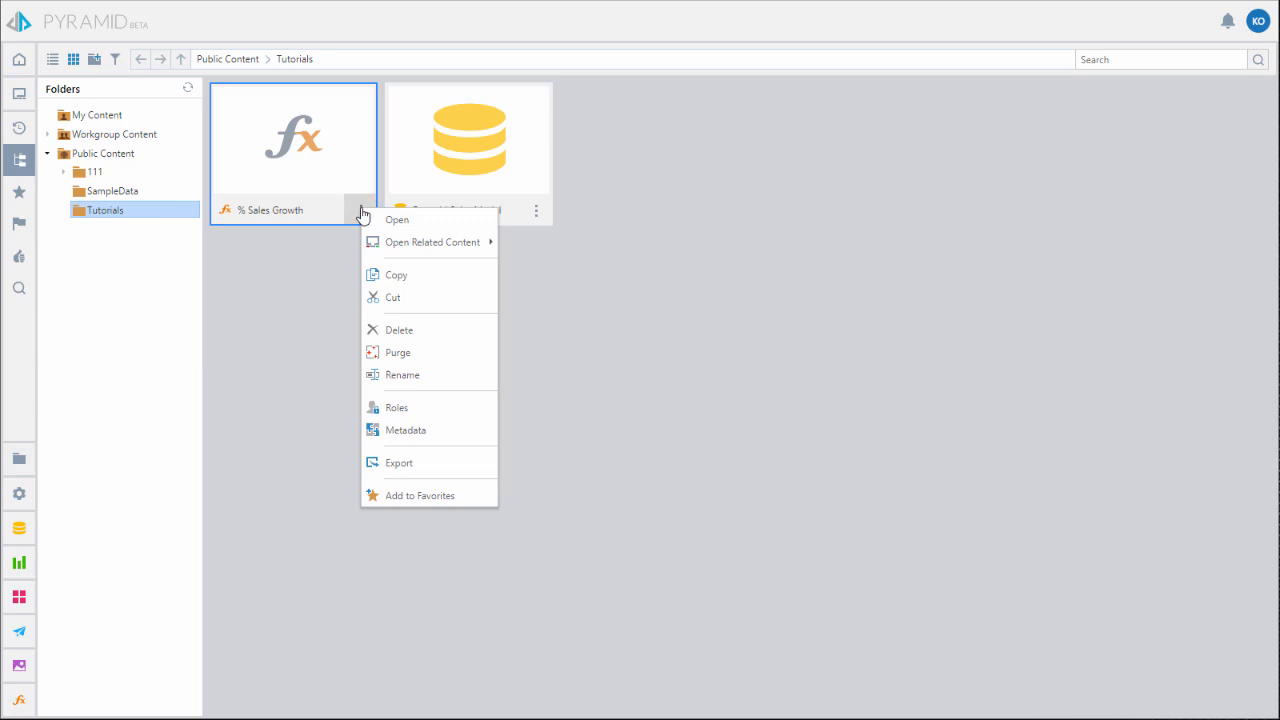
pyautogui.click(438, 432)
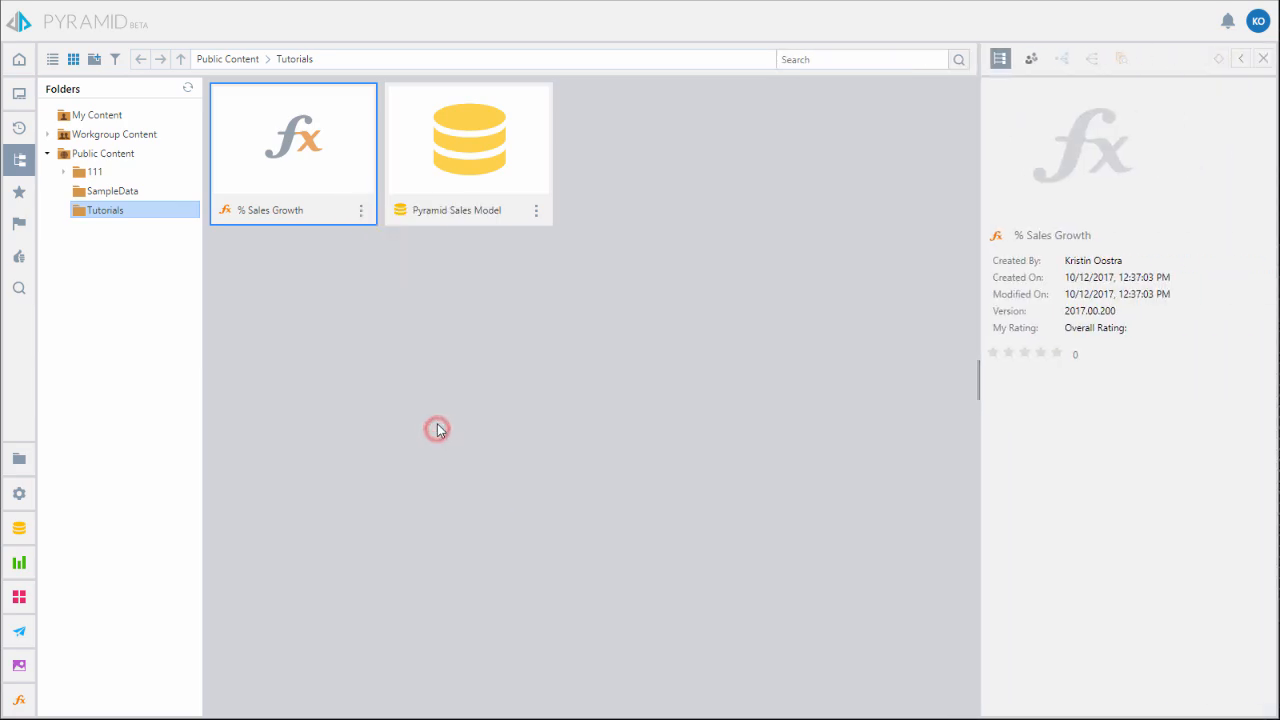
# - Open the saved % Sales Growth formula from the Tutorials folder
pyautogui.click(360, 211)
pyautogui.click(424, 235)
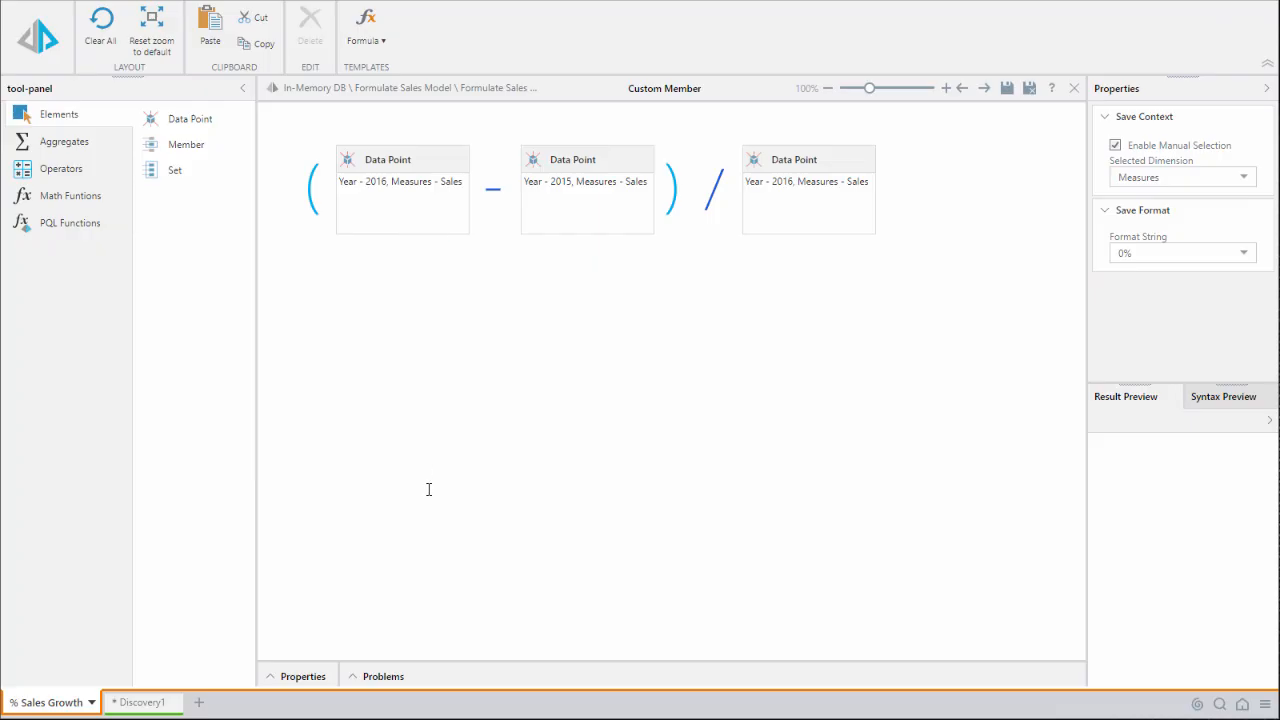